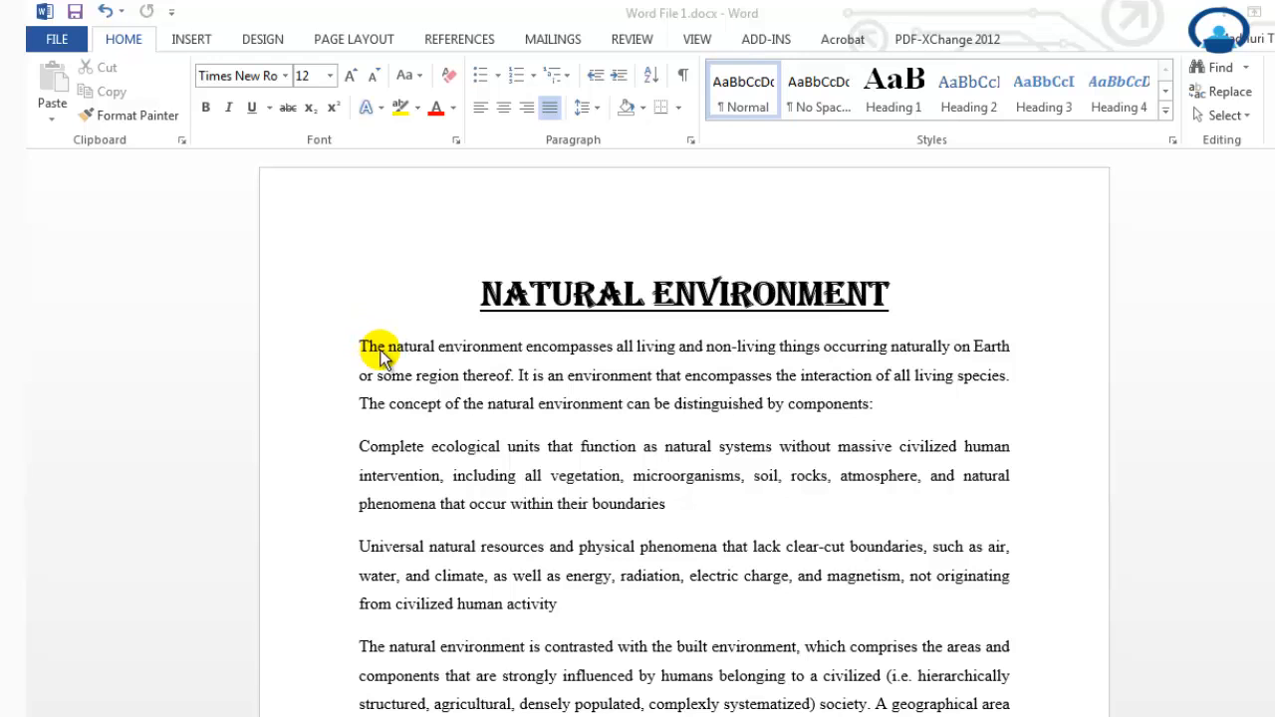
# Step: Try left, centre and right alignment in turn on the first four body paragraphs
pyautogui.moveTo(362, 342); pyautogui.dragTo(691, 622)
pyautogui.scroll(2, 826, 468)
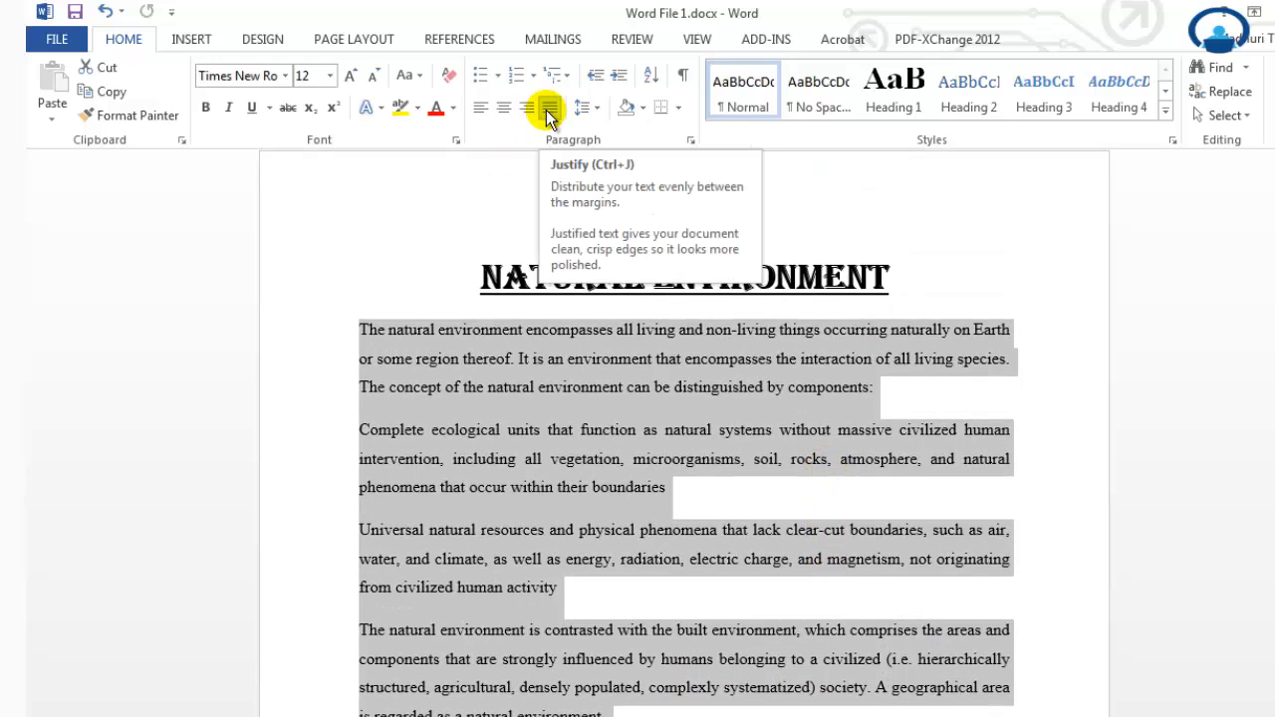
pyautogui.click(484, 111)
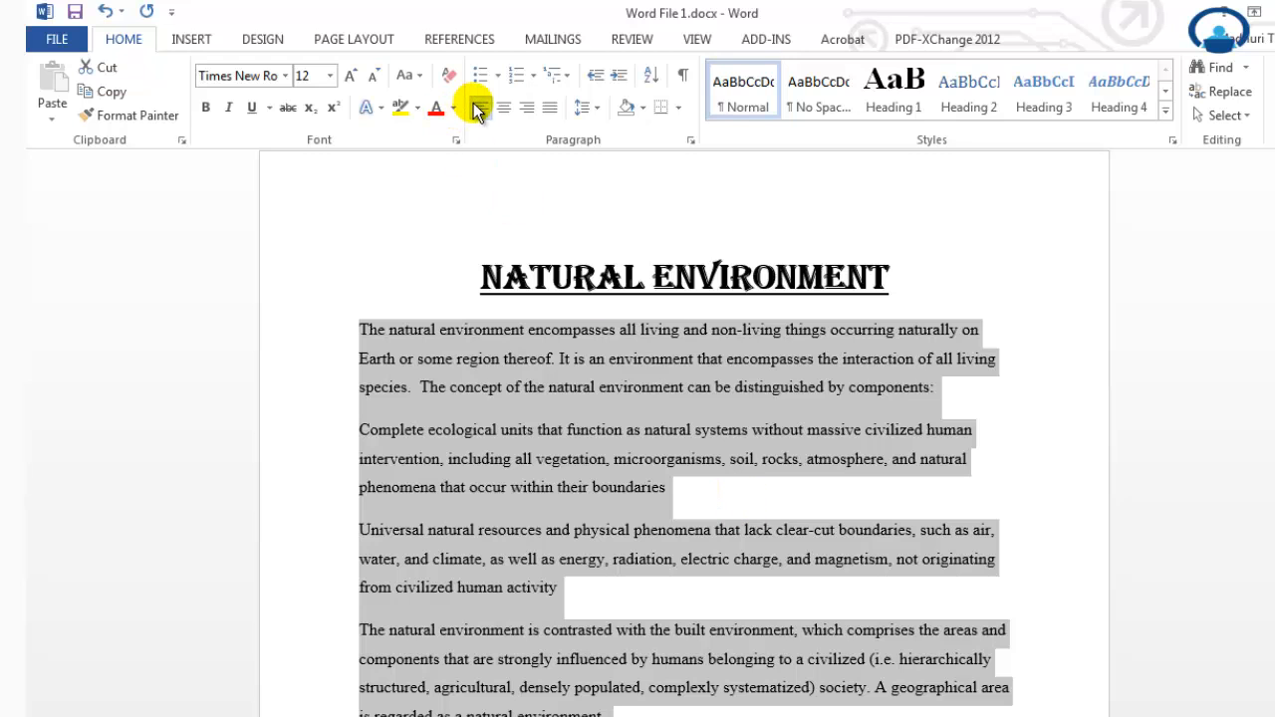
pyautogui.scroll(-1, 398, 362)
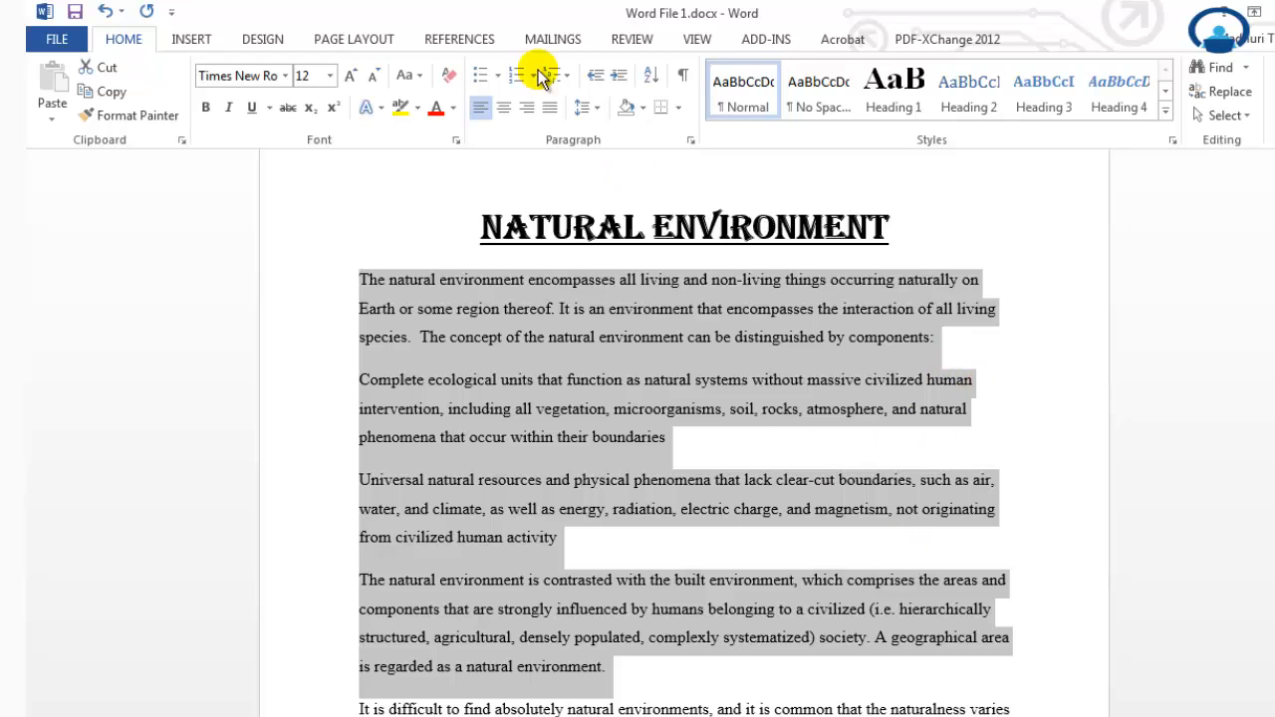
pyautogui.click(505, 112)
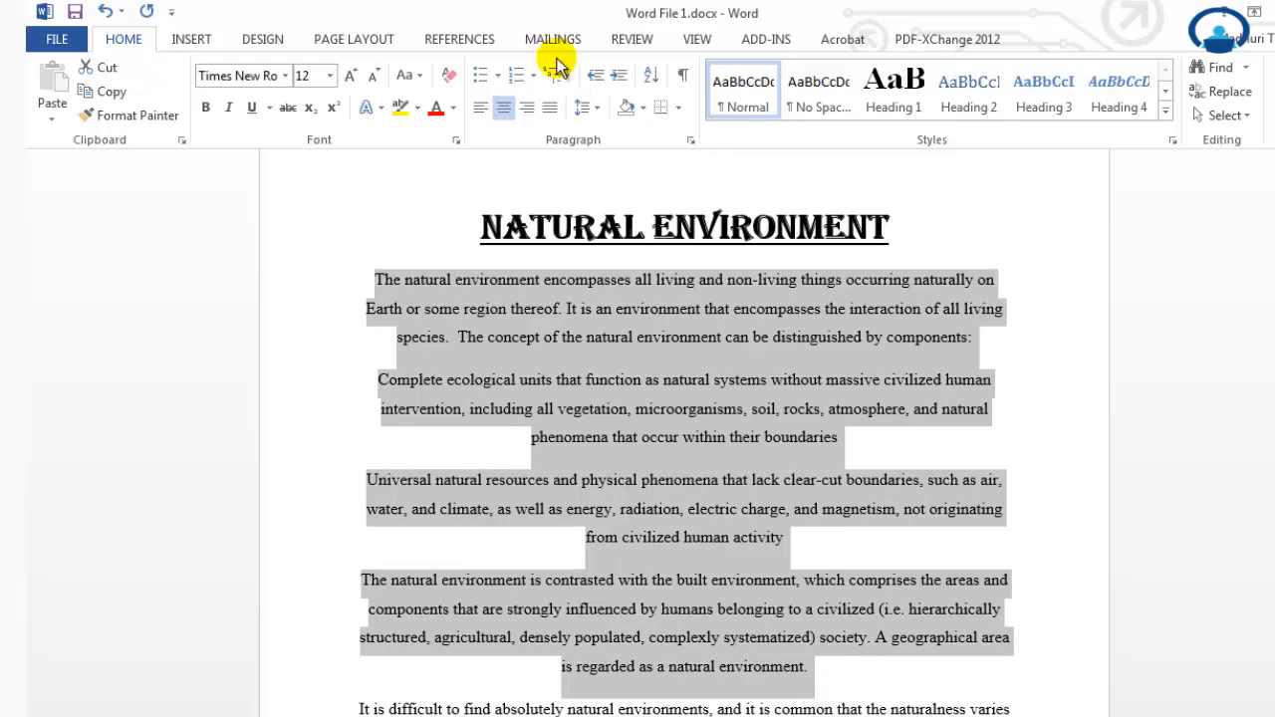
pyautogui.click(527, 107)
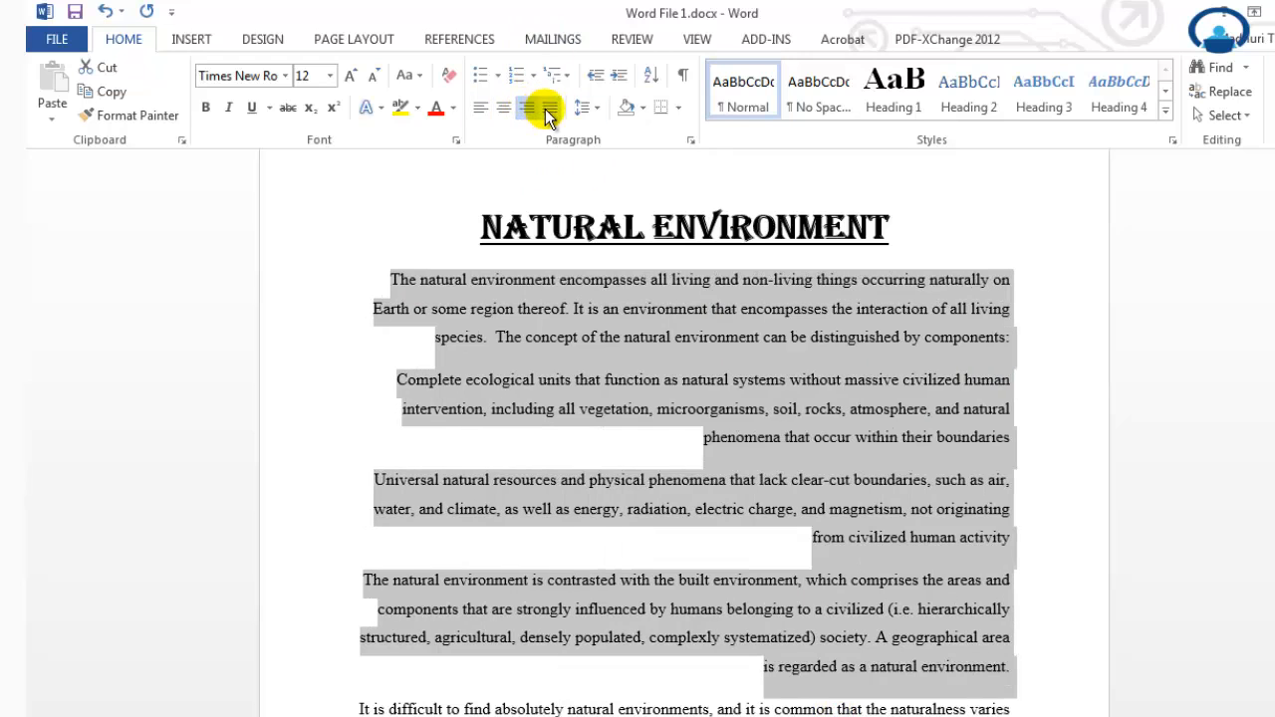
# Step: Compare justified with left alignment on the selected paragraphs, ending with them justified
pyautogui.click(544, 107)
pyautogui.click(481, 109)
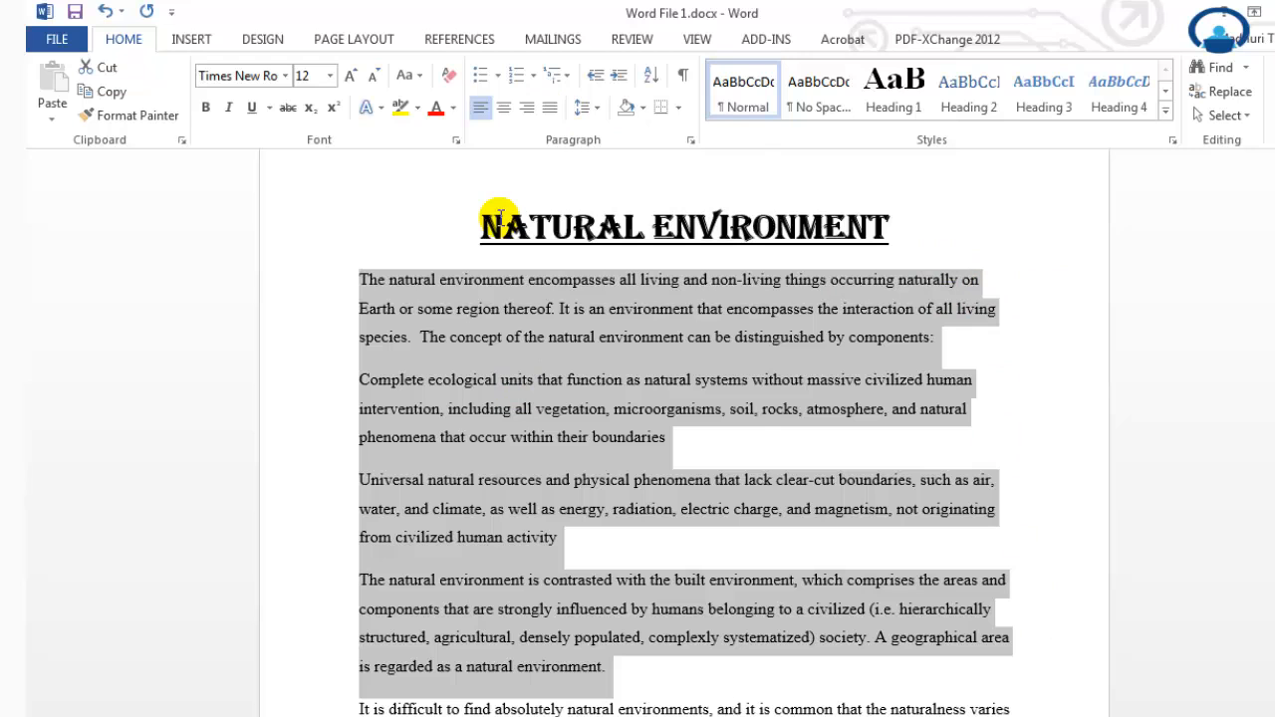
pyautogui.click(544, 109)
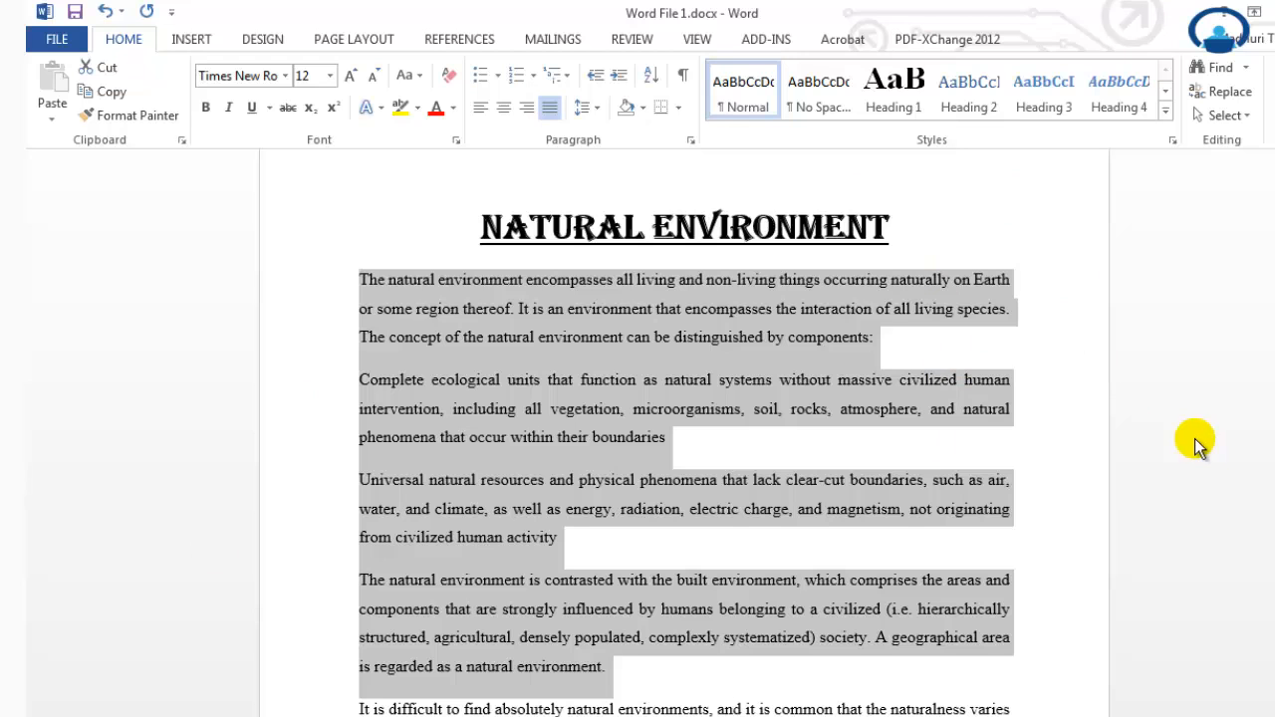
# Step: Select the NATURAL ENVIRONMENT title to check its alignment
pyautogui.click(563, 358)
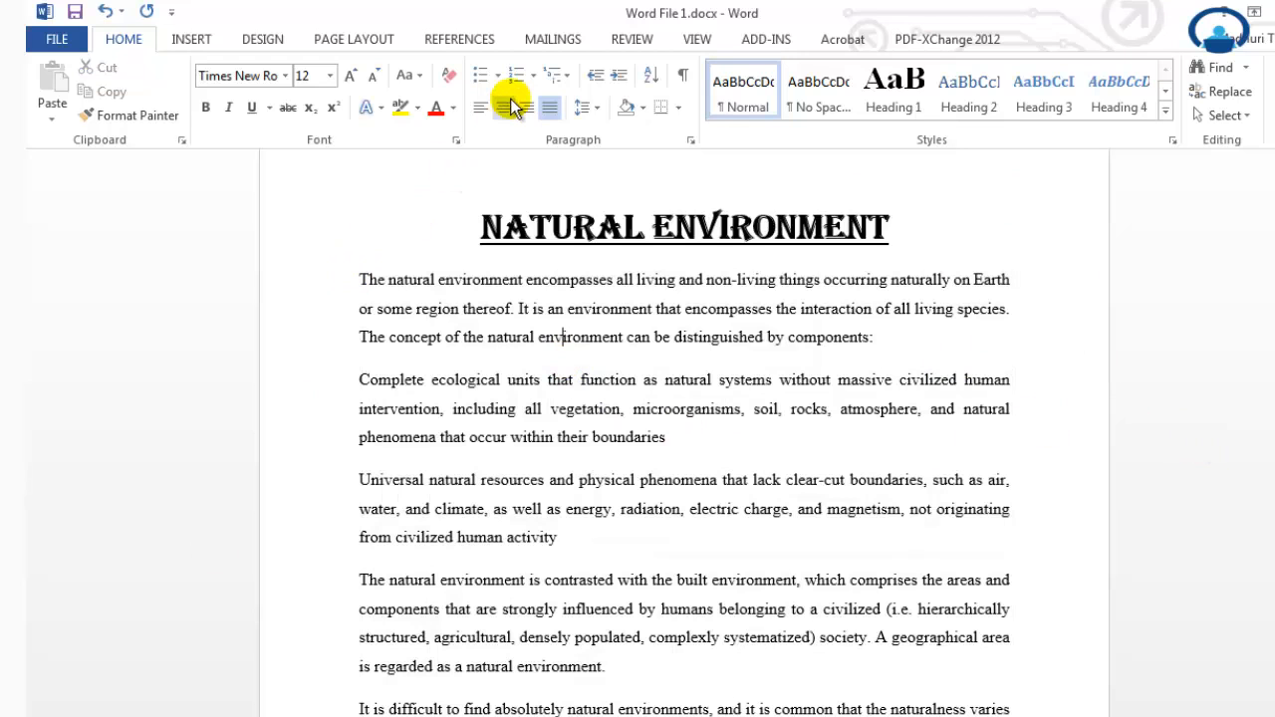
pyautogui.click(480, 229)
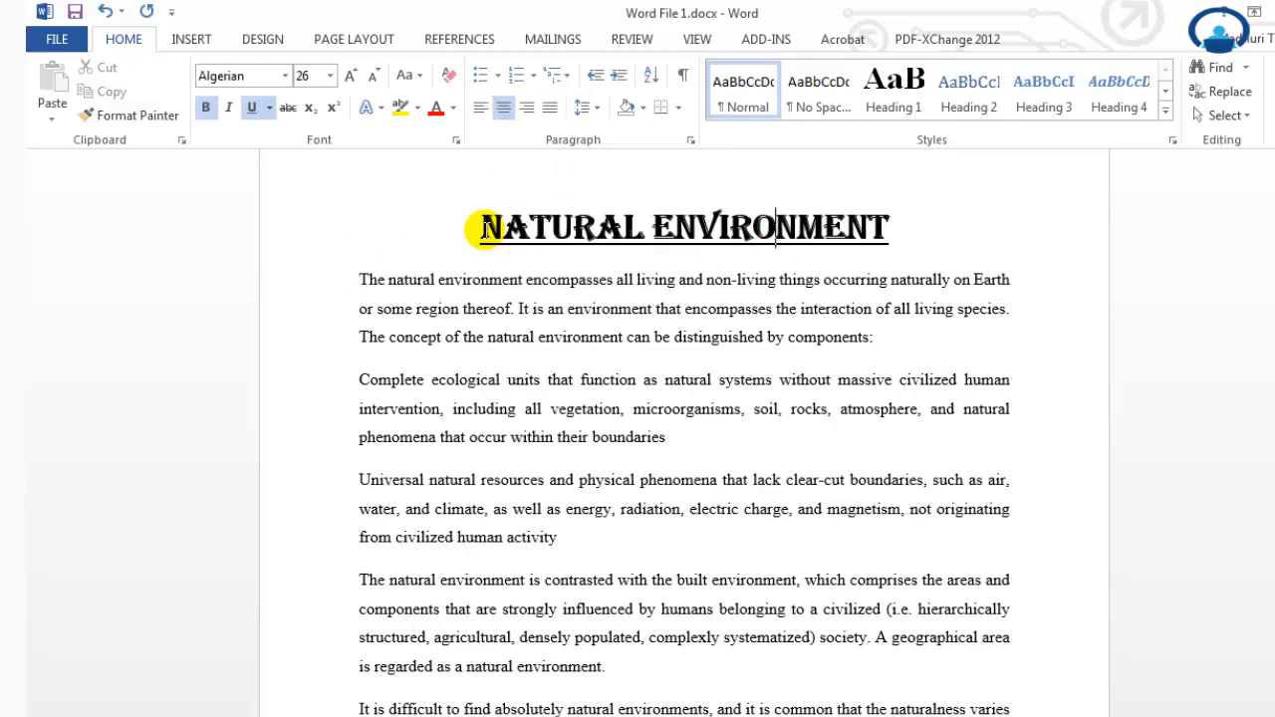
pyautogui.moveTo(481, 228); pyautogui.dragTo(902, 228)
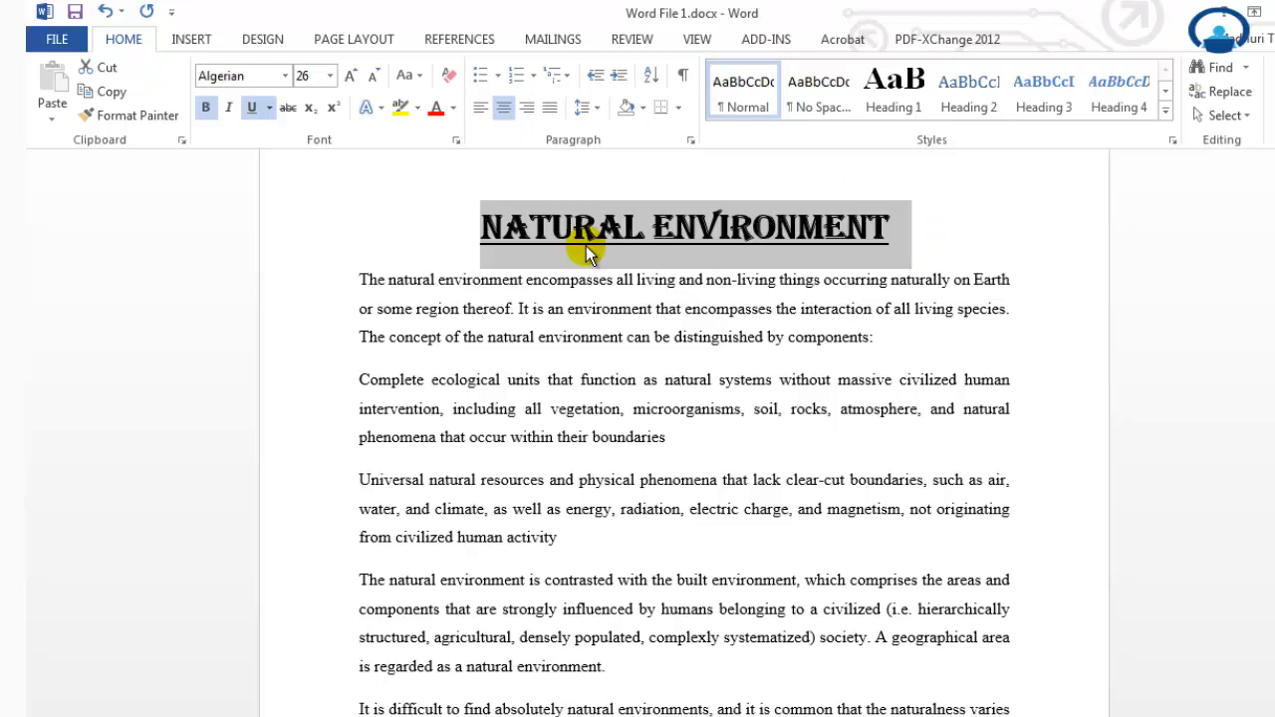
# Step: Try centre and right alignment on the first four body paragraphs, returning them to justified after each
pyautogui.moveTo(358, 279); pyautogui.dragTo(757, 687)
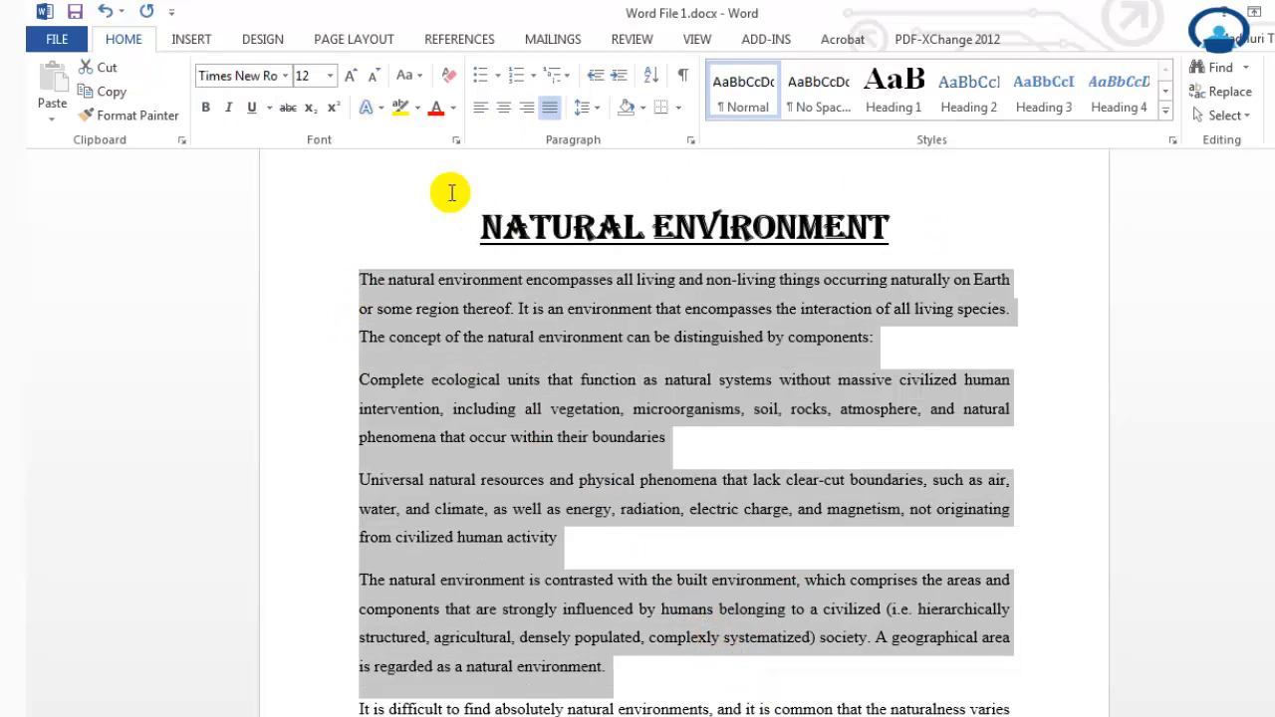
pyautogui.click(503, 108)
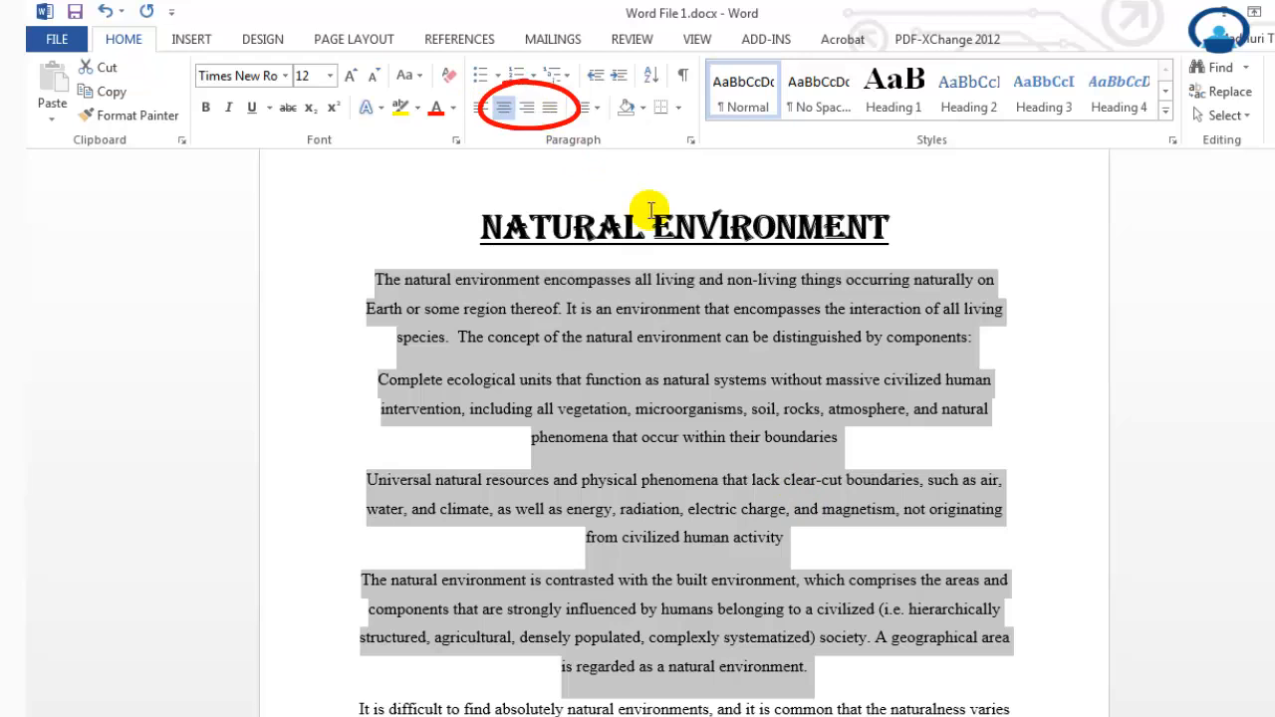
pyautogui.click(553, 112)
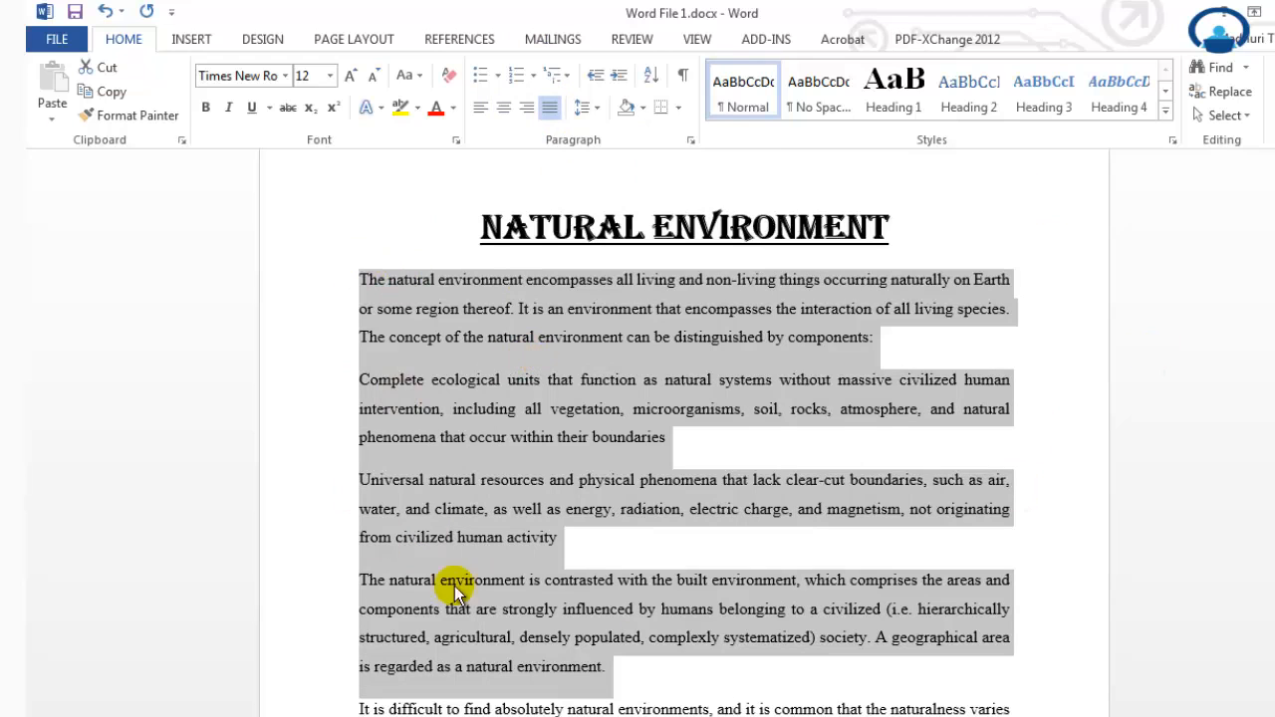
pyautogui.click(526, 112)
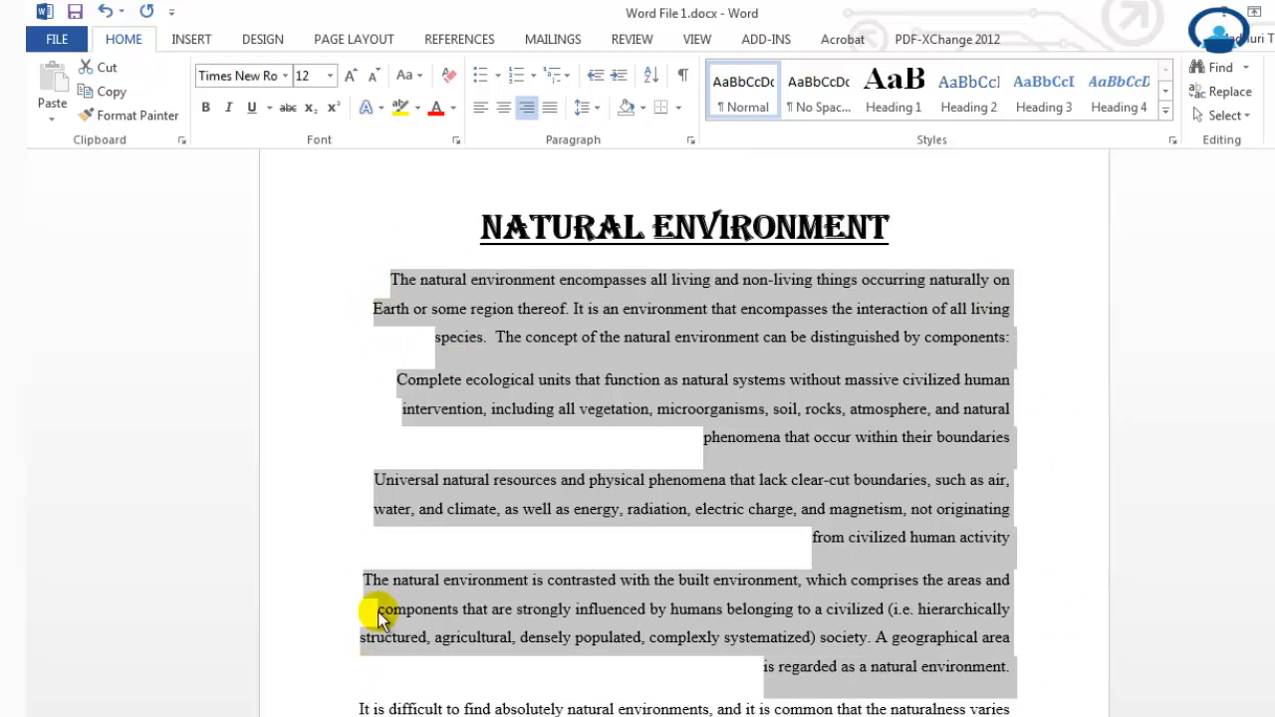
pyautogui.click(551, 103)
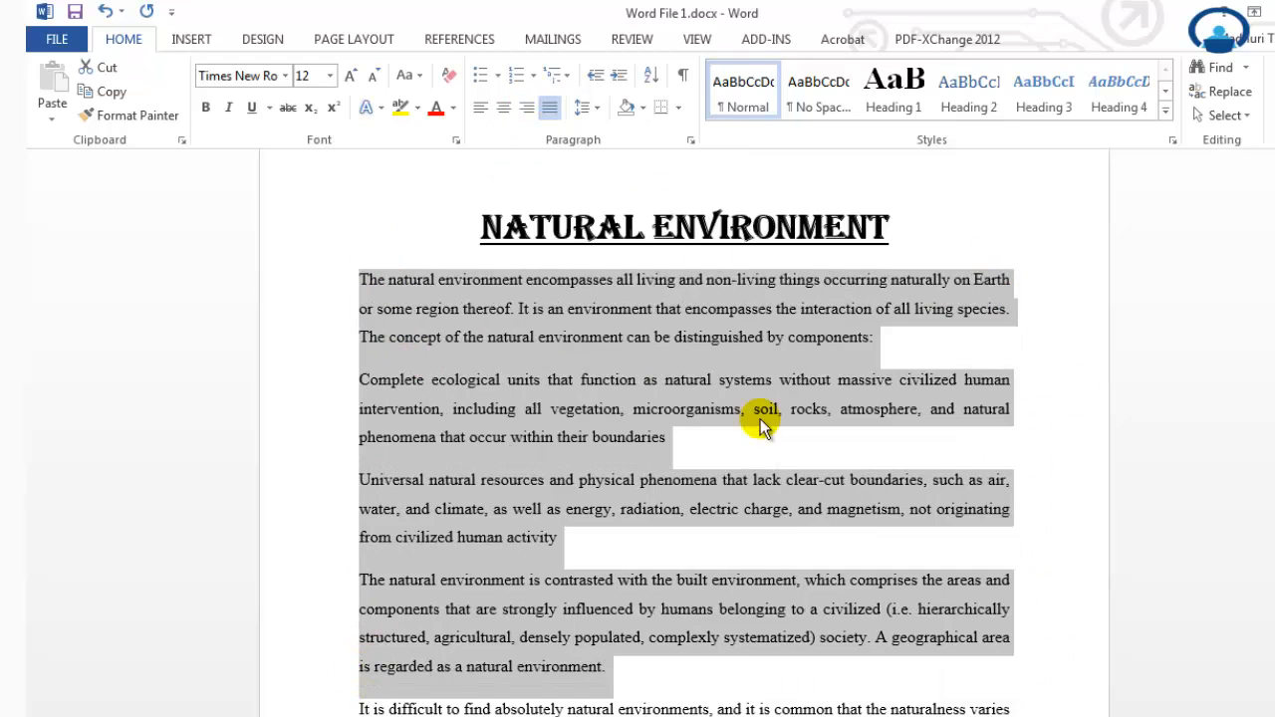
pyautogui.click(738, 450)
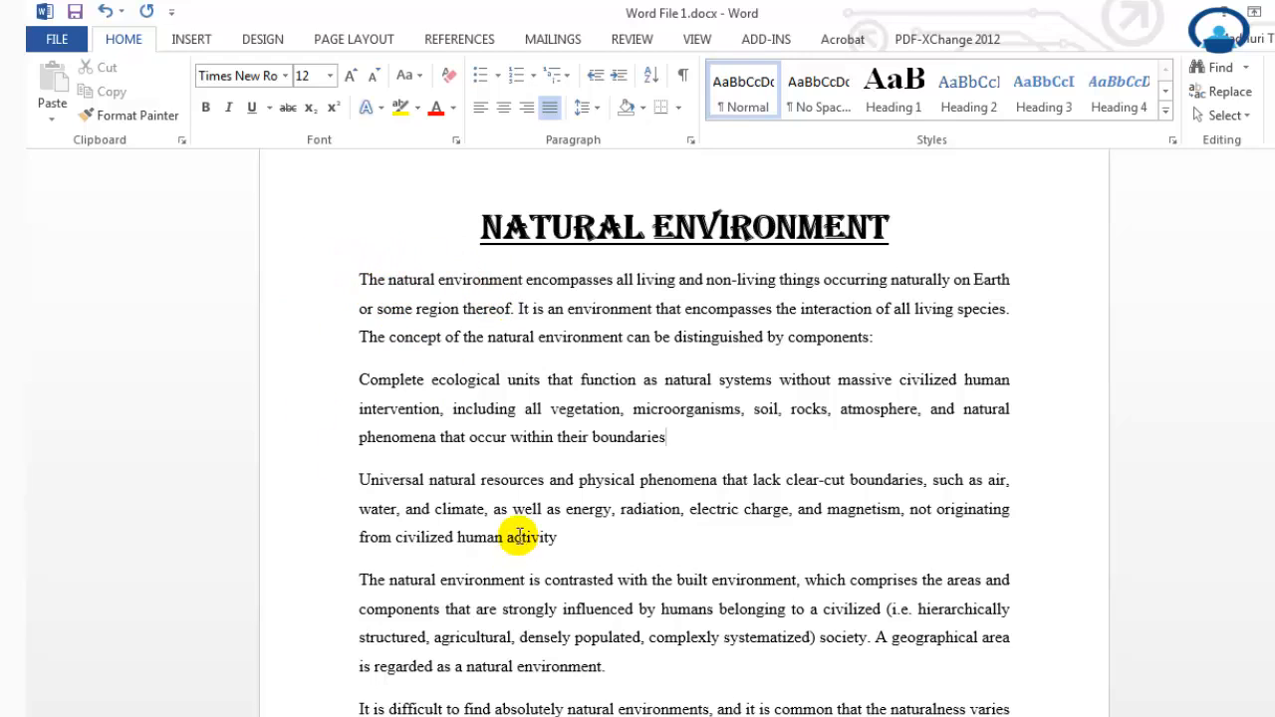
# Step: Set the line spacing of the first five body paragraphs to 1.0
pyautogui.click(598, 110)
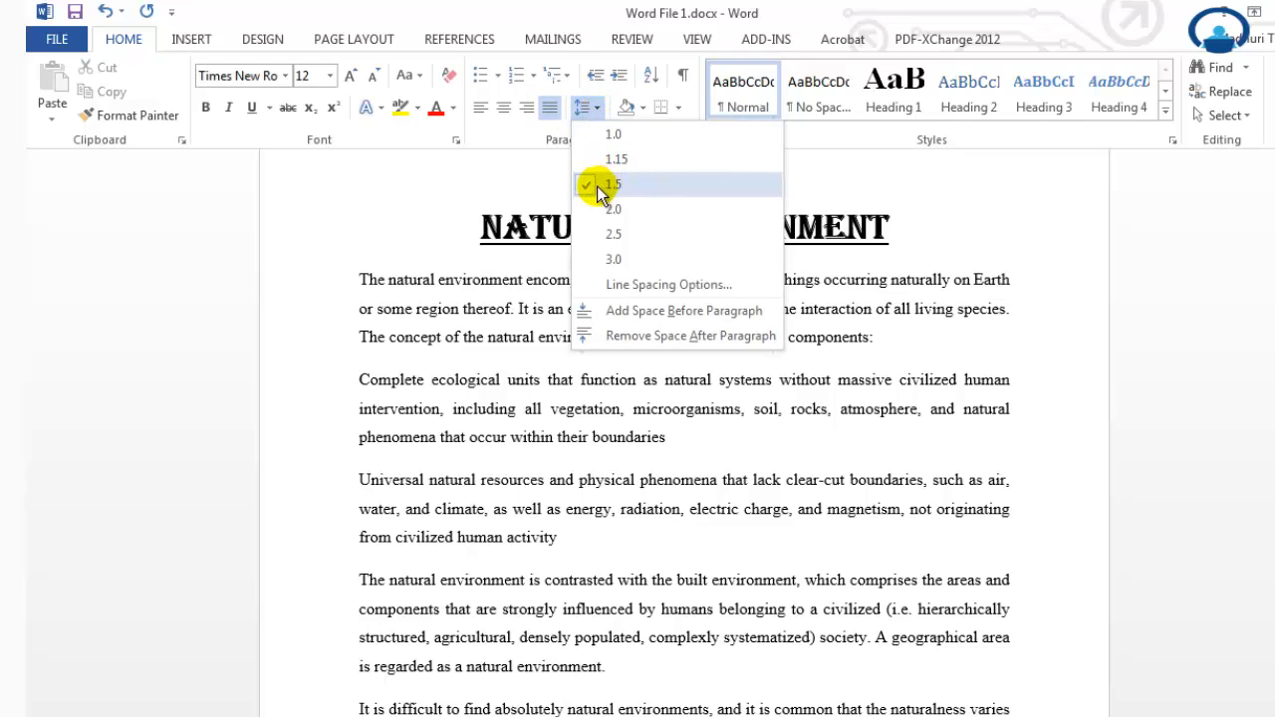
pyautogui.click(915, 349)
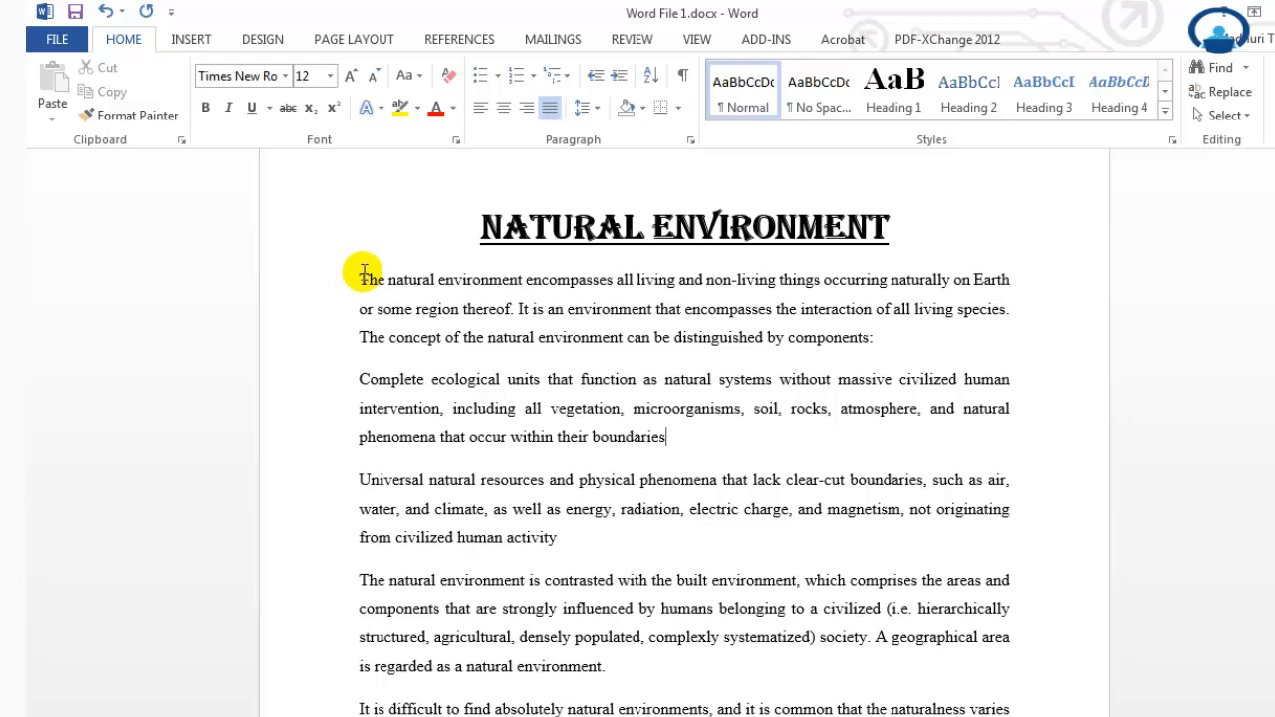
pyautogui.moveTo(360, 277); pyautogui.dragTo(996, 658)
pyautogui.scroll(1, 523, 294)
pyautogui.scroll(3, 520, 289)
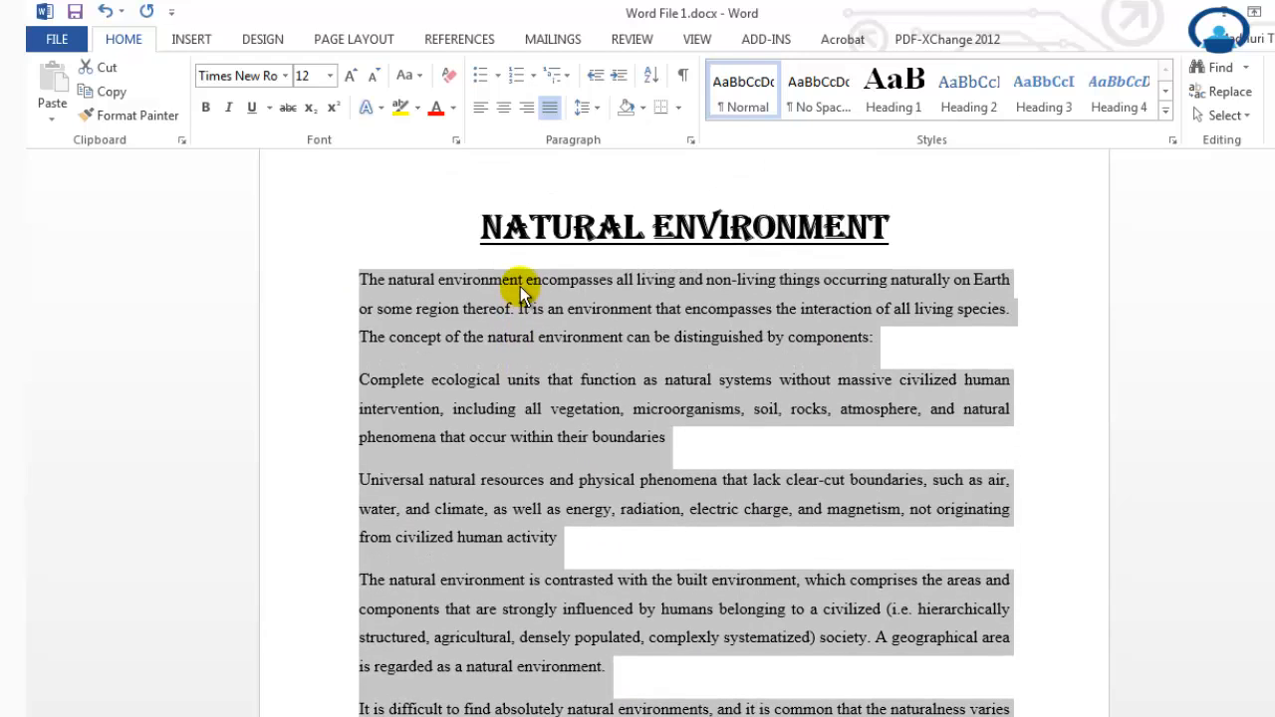
pyautogui.click(599, 105)
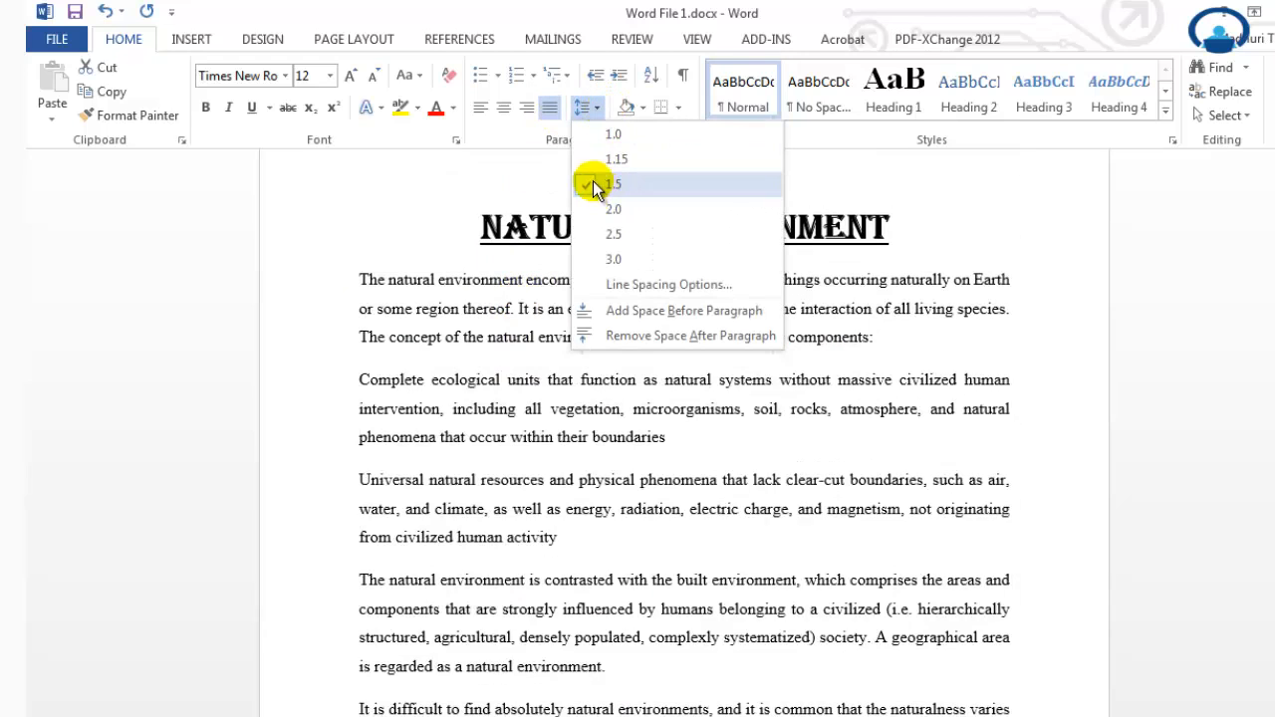
pyautogui.click(584, 132)
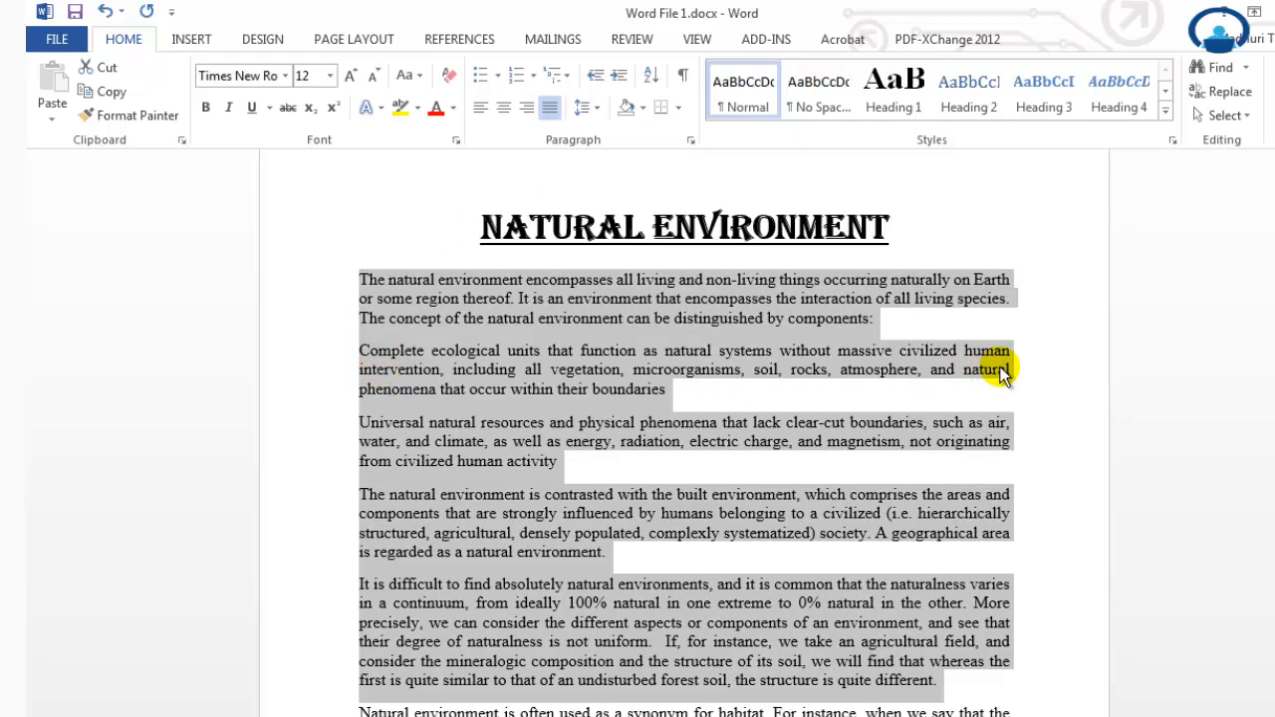
# Step: Set the selected body paragraphs' line spacing to 1.5, and try 3.0 for comparison
pyautogui.click(595, 112)
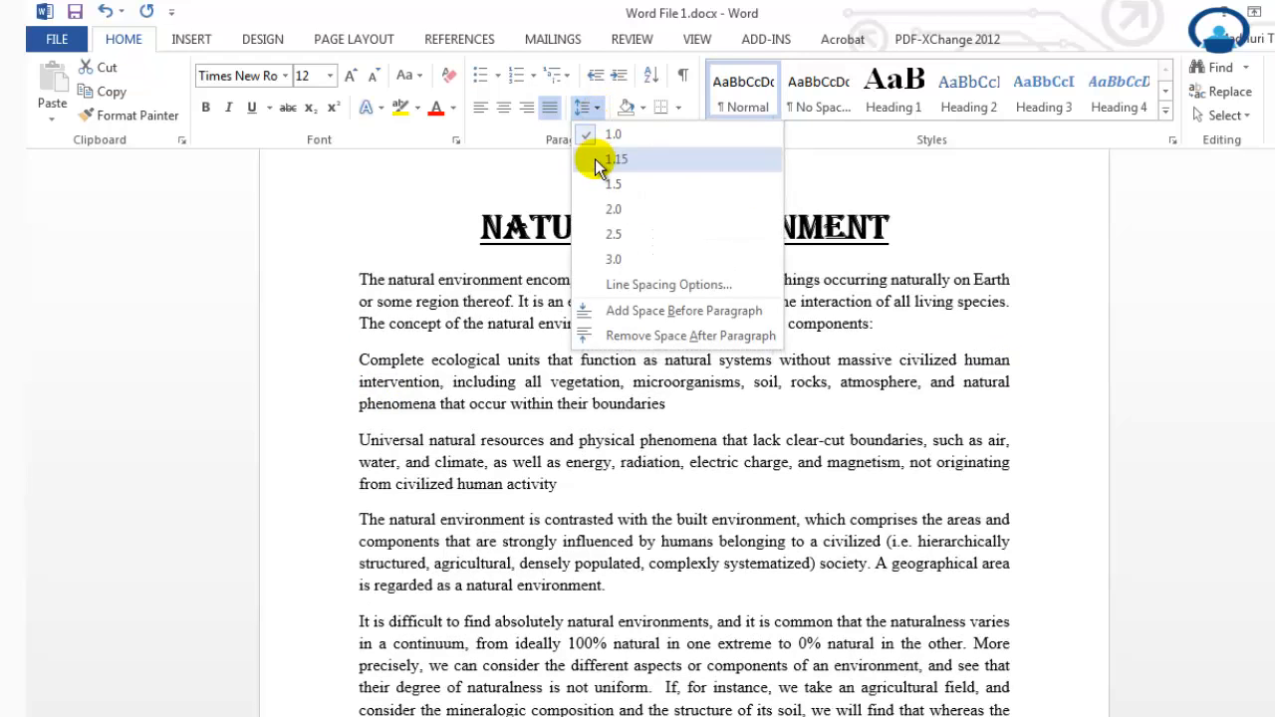
pyautogui.click(586, 184)
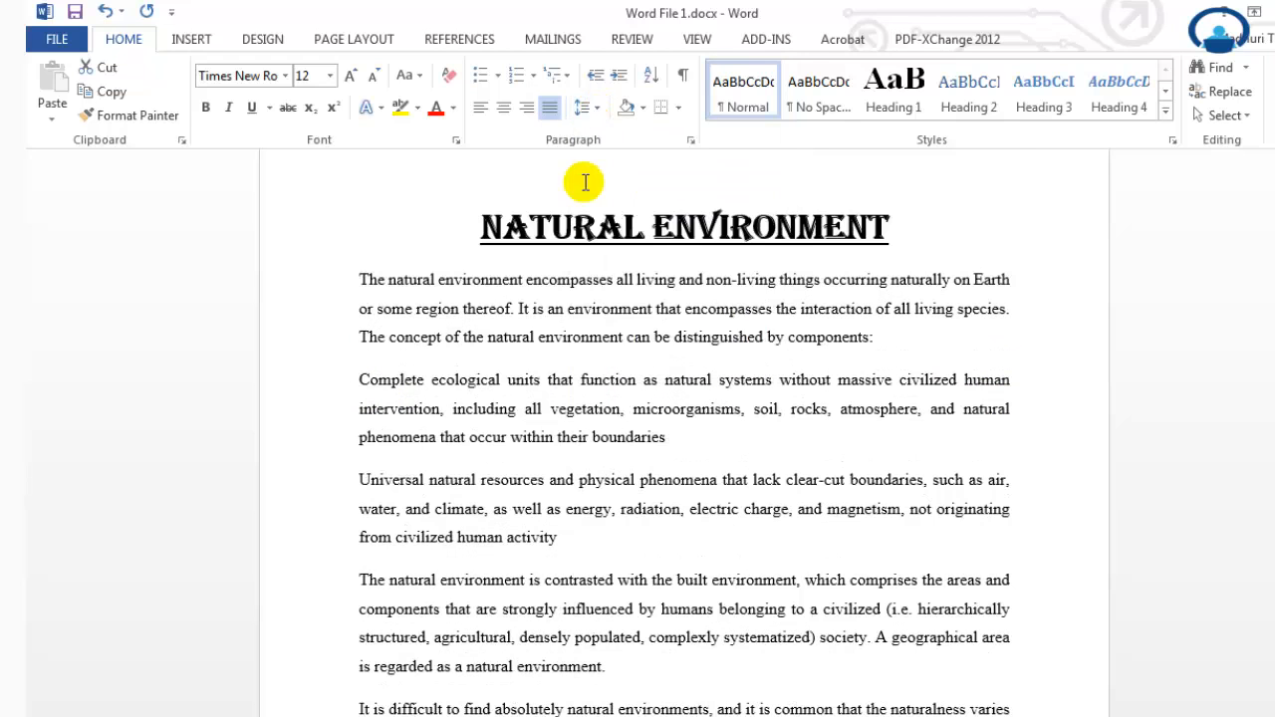
pyautogui.click(596, 114)
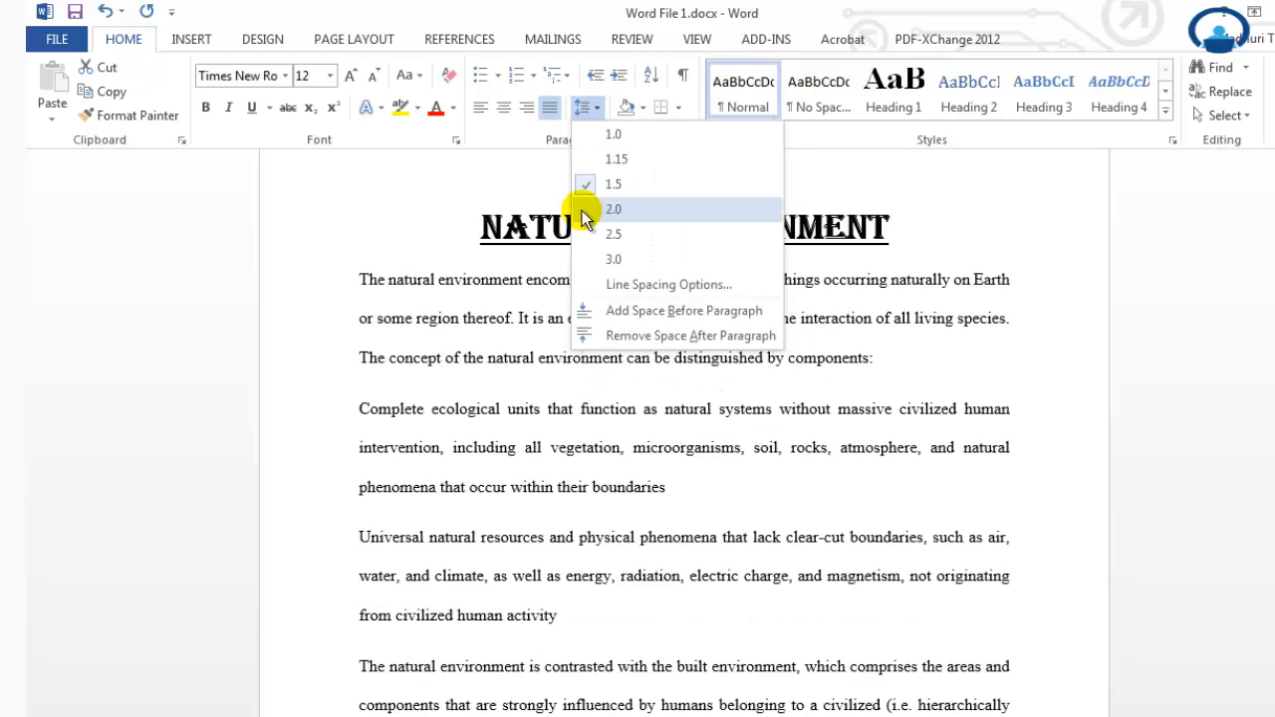
pyautogui.click(590, 261)
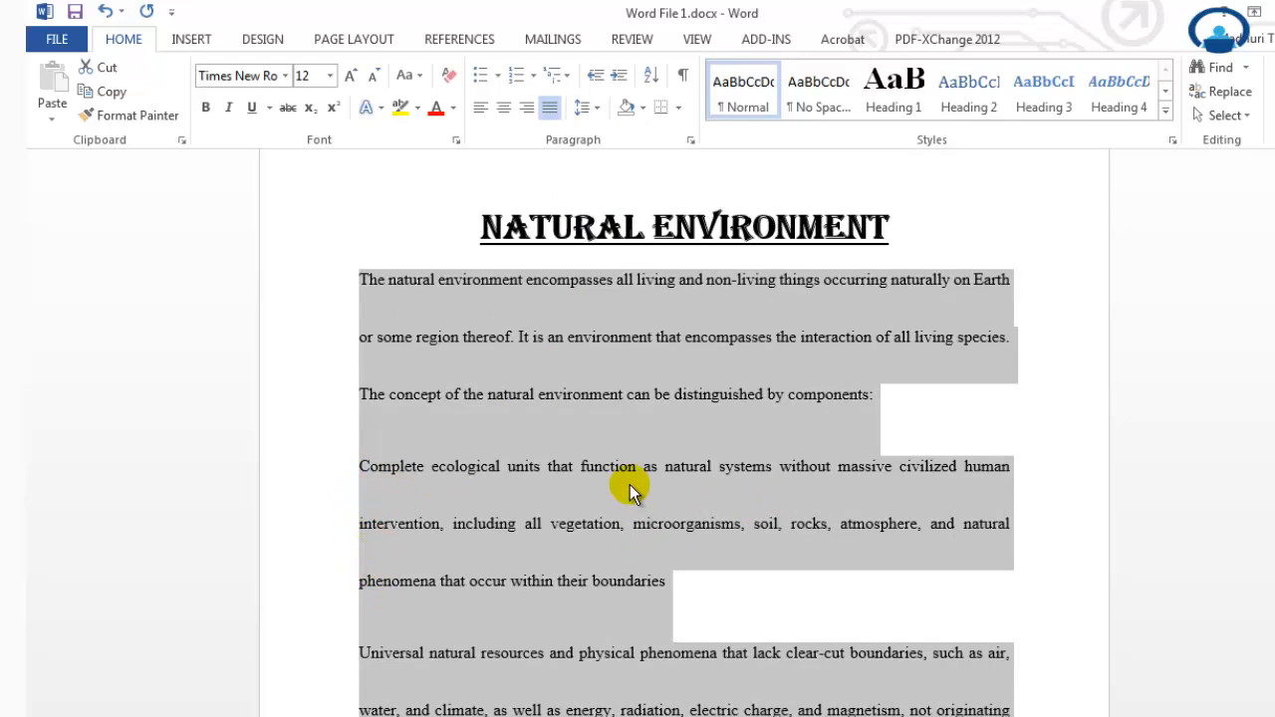
pyautogui.scroll(-1, 631, 486)
pyautogui.scroll(1, 630, 475)
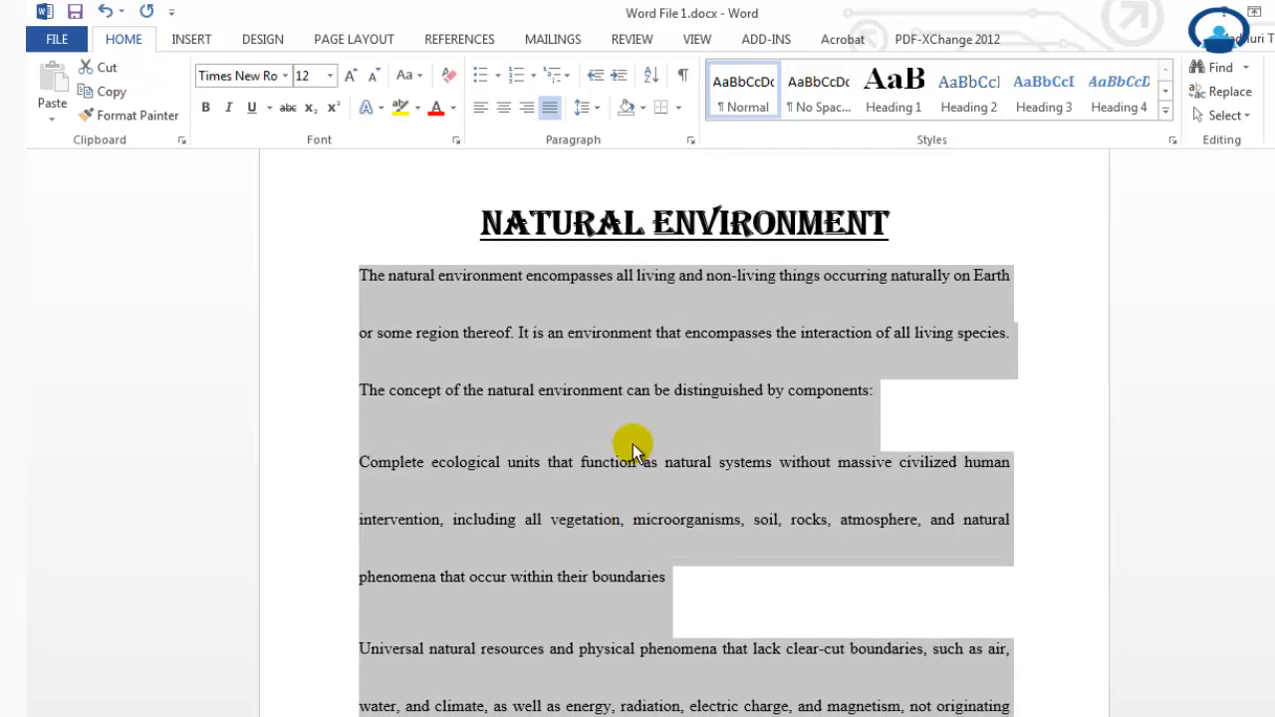
# Step: Set the line spacing of the selected body paragraphs back to 1.5 and deselect them
pyautogui.click(597, 112)
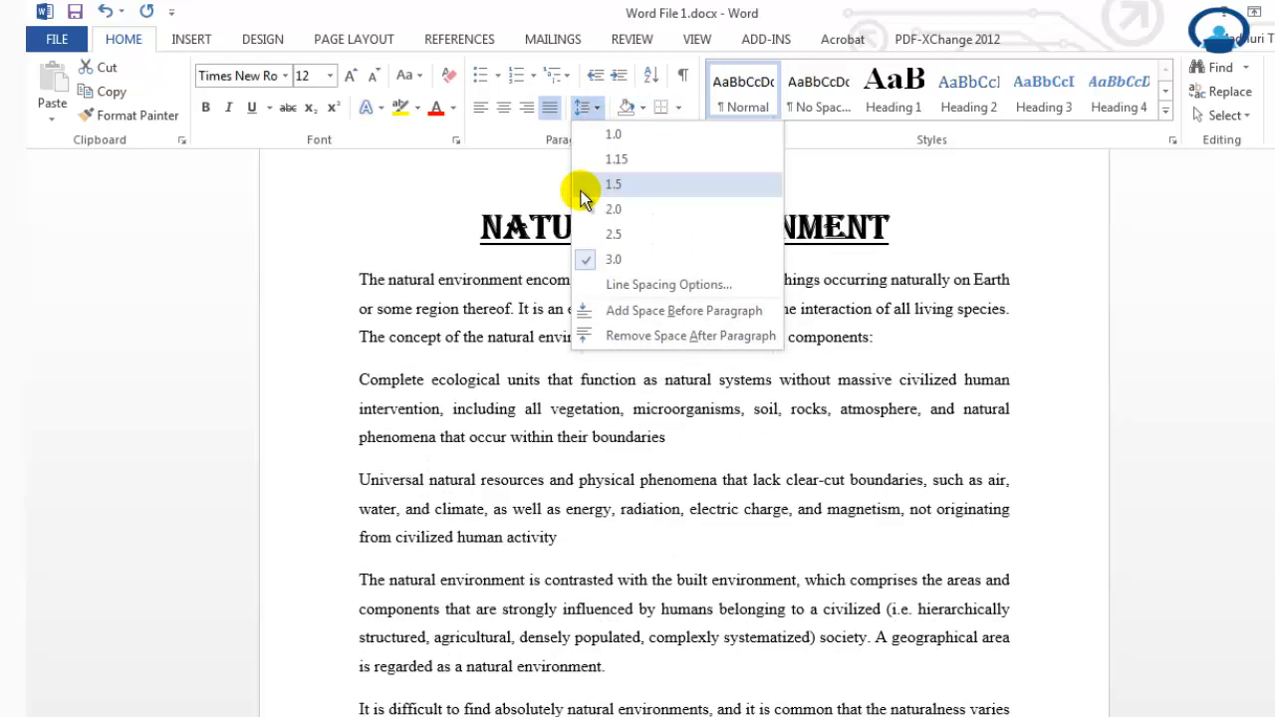
pyautogui.click(580, 190)
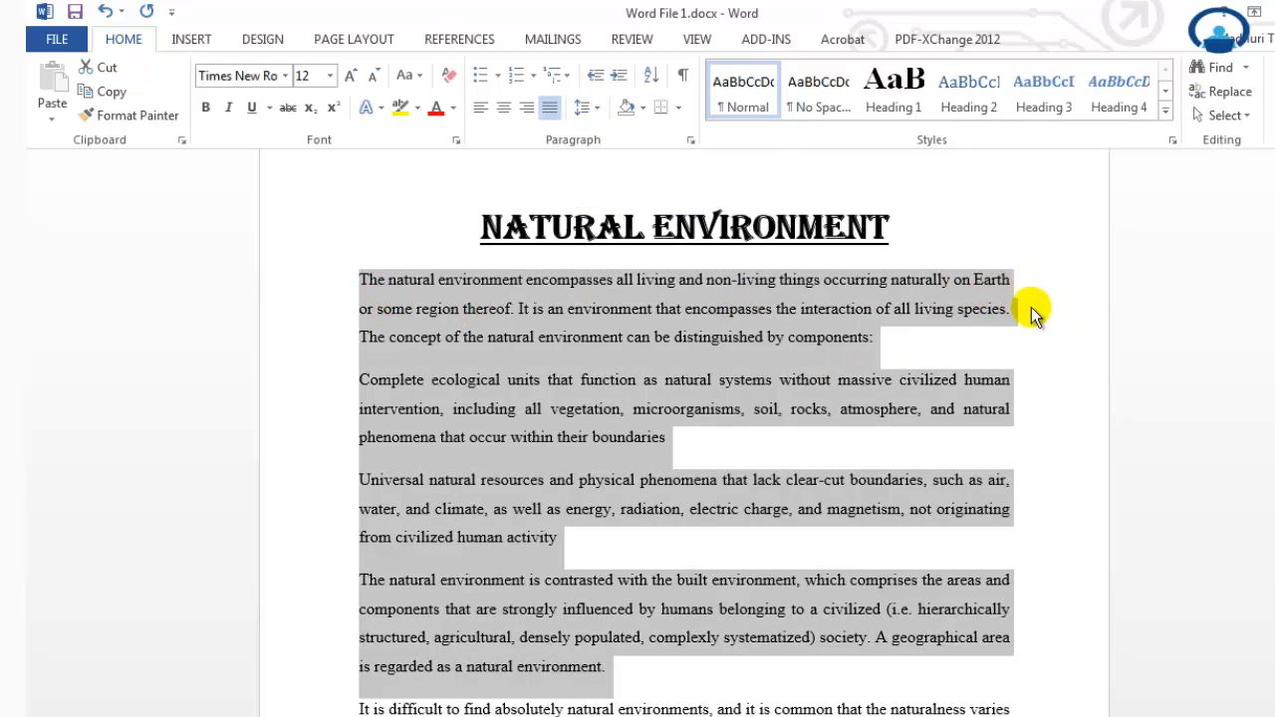
pyautogui.click(625, 412)
# Step: Split the fourth body paragraph before "(i.e. hierarchically", add a blank paragraph there, and remove both breaks again
pyautogui.scroll(-1, 635, 439)
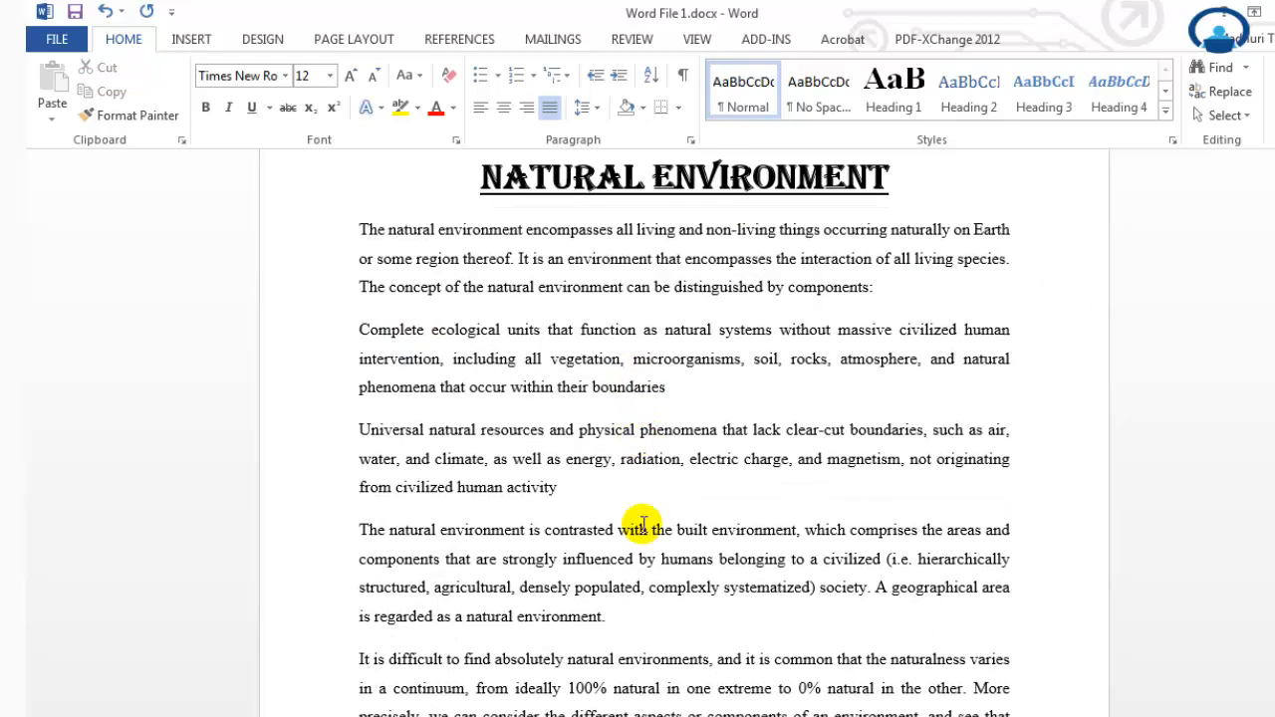
pyautogui.click(888, 560)
pyautogui.press('Return')
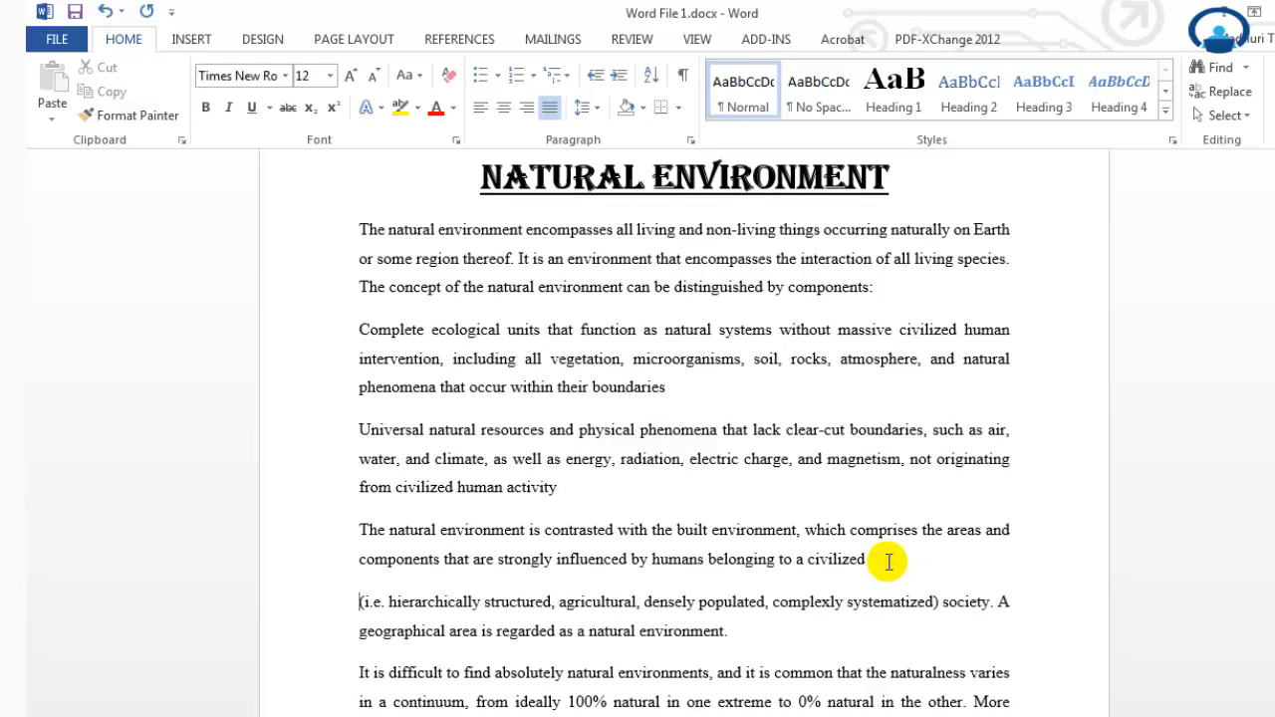
pyautogui.click(364, 599)
pyautogui.press('Return')
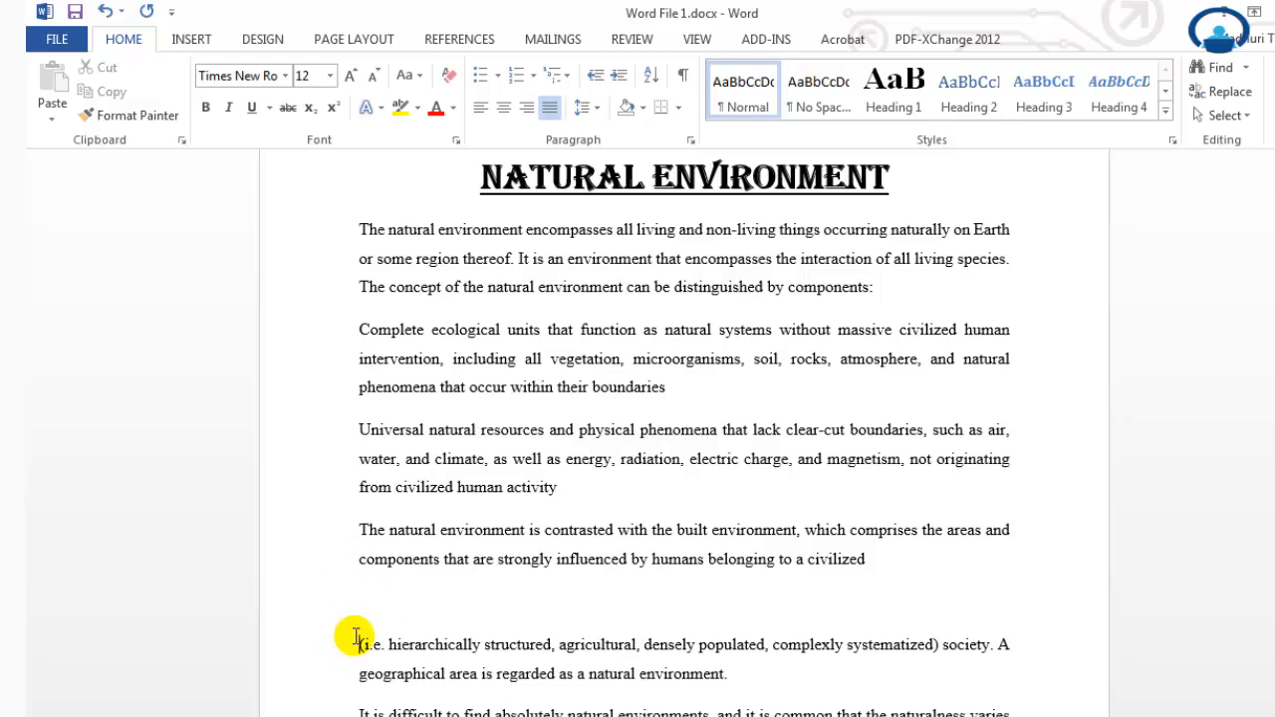
pyautogui.press('BackSpace')
pyautogui.press('BackSpace')
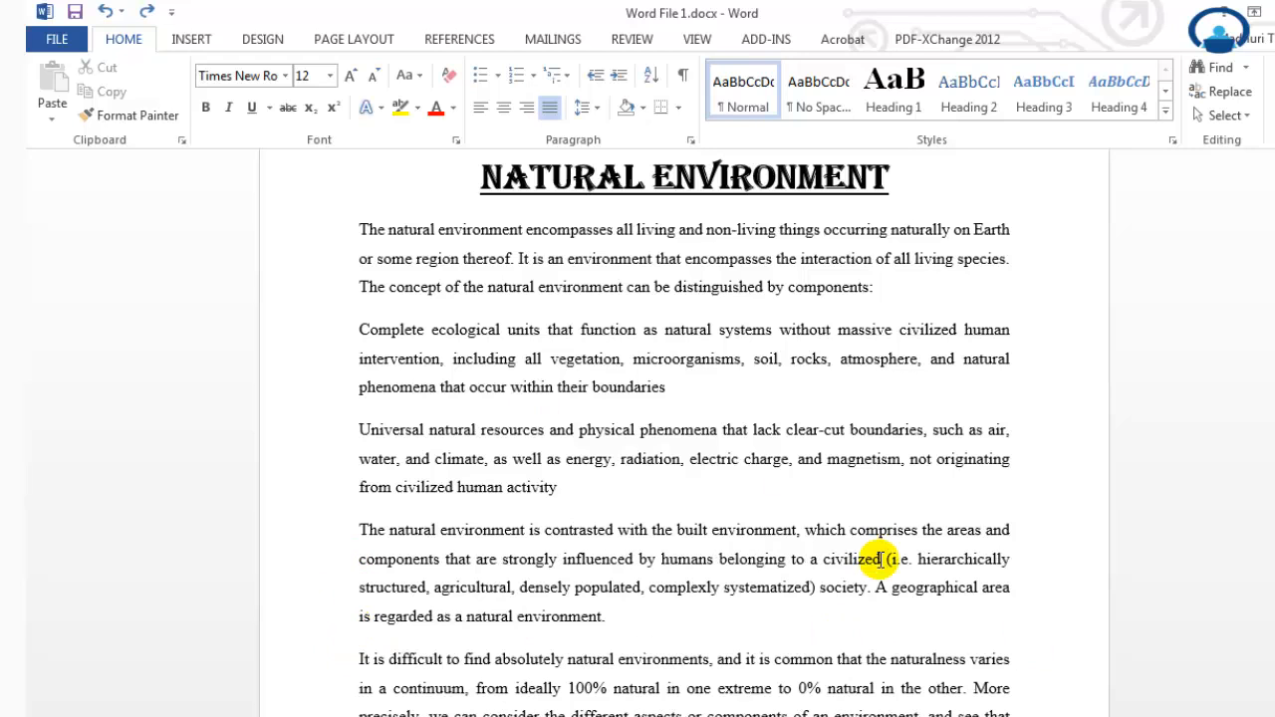
pyautogui.click(868, 614)
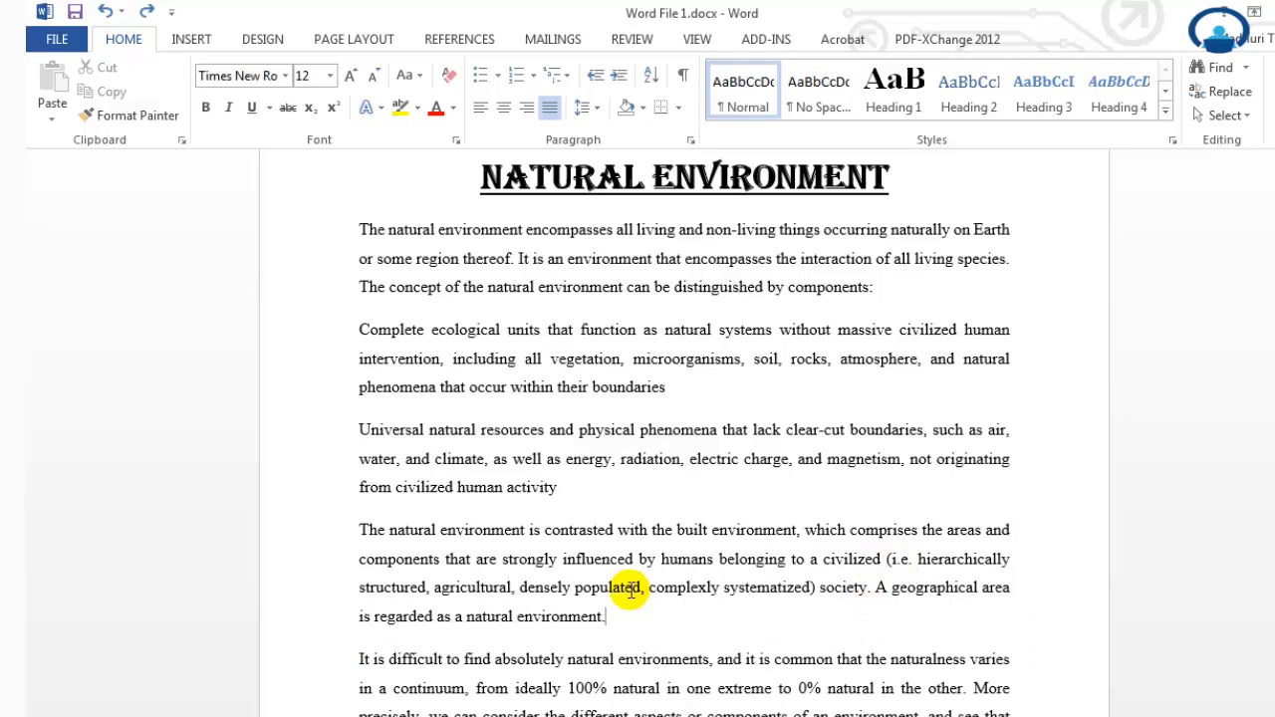
# Step: Add space before the first body paragraph, and remove that space again
pyautogui.click(602, 112)
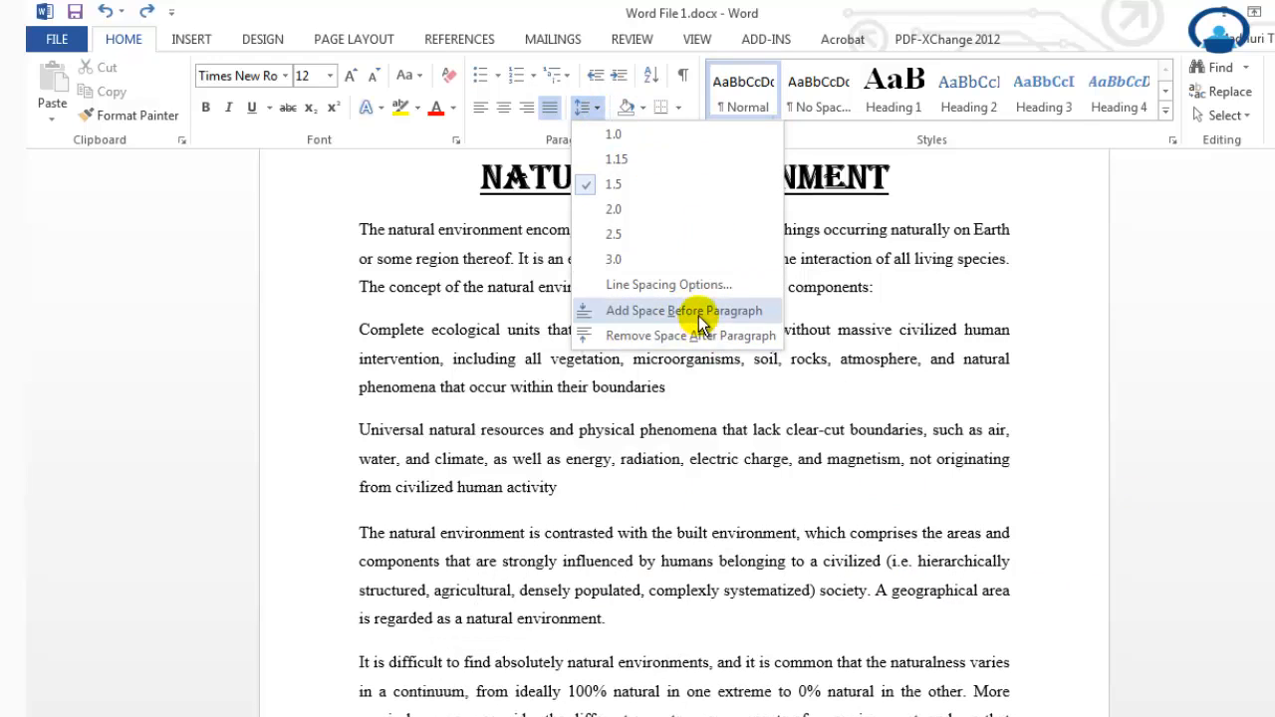
pyautogui.click(321, 410)
pyautogui.moveTo(361, 224); pyautogui.dragTo(886, 285)
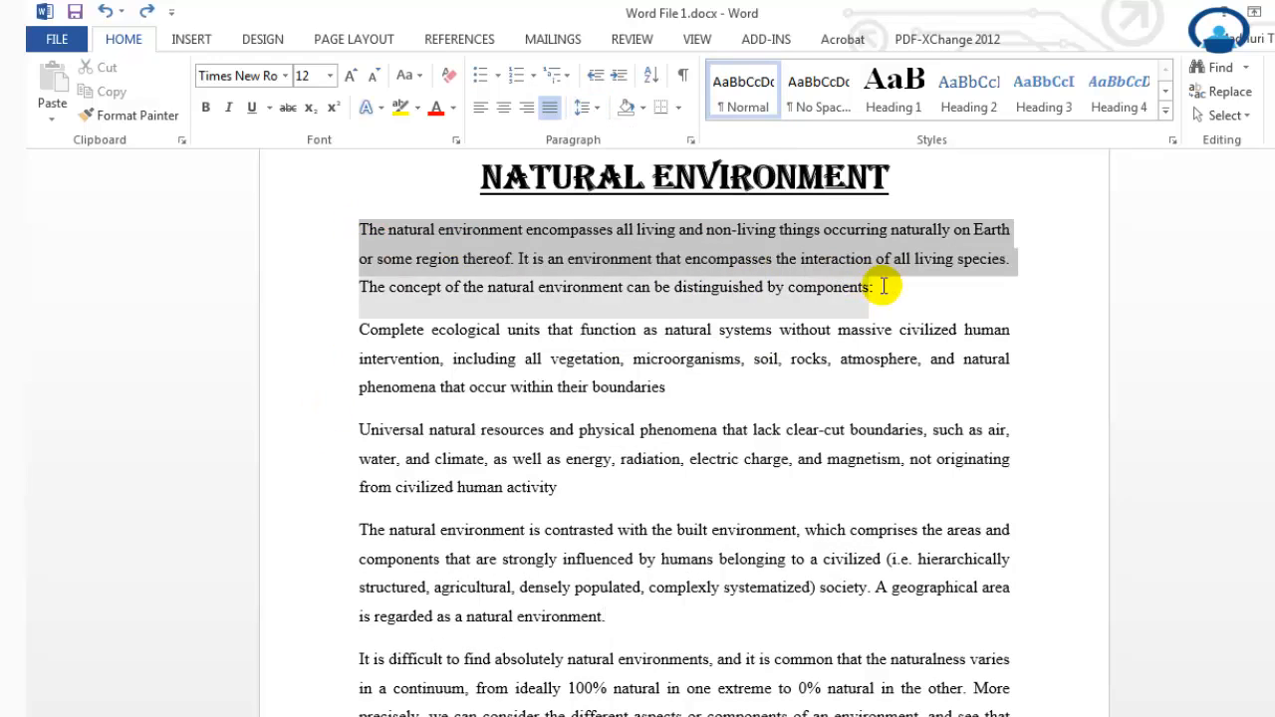
pyautogui.click(586, 108)
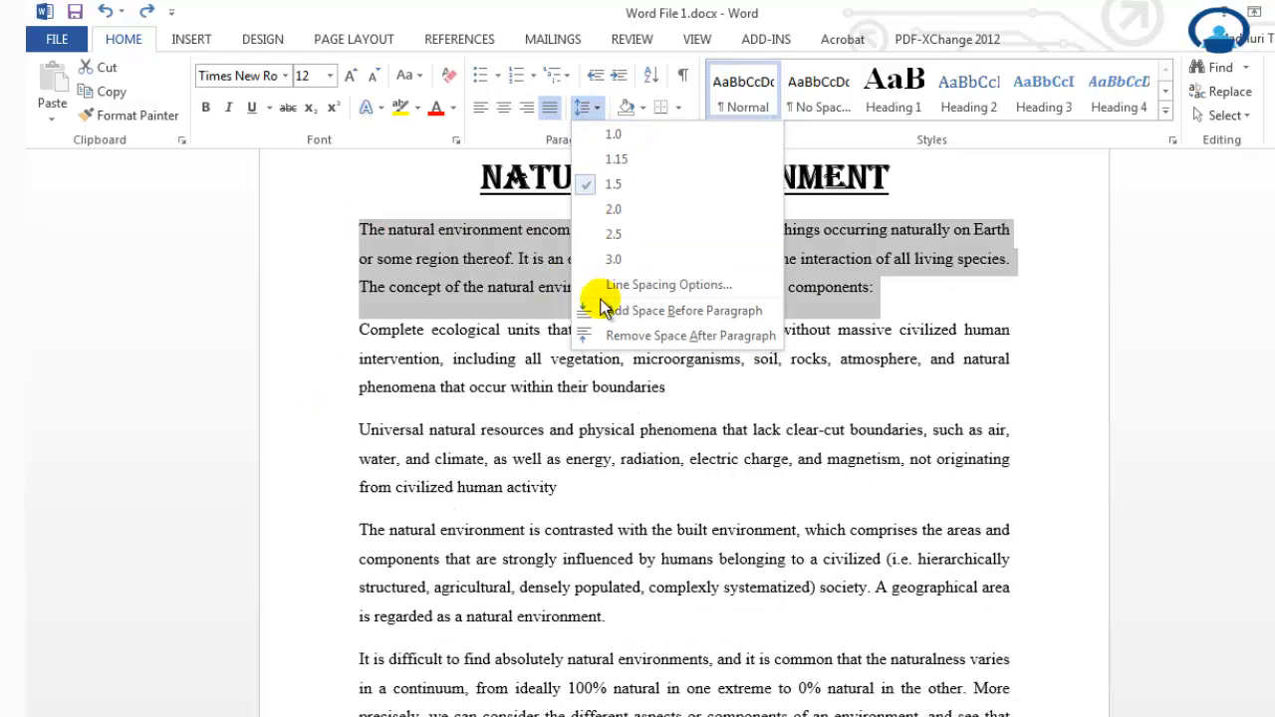
pyautogui.click(611, 312)
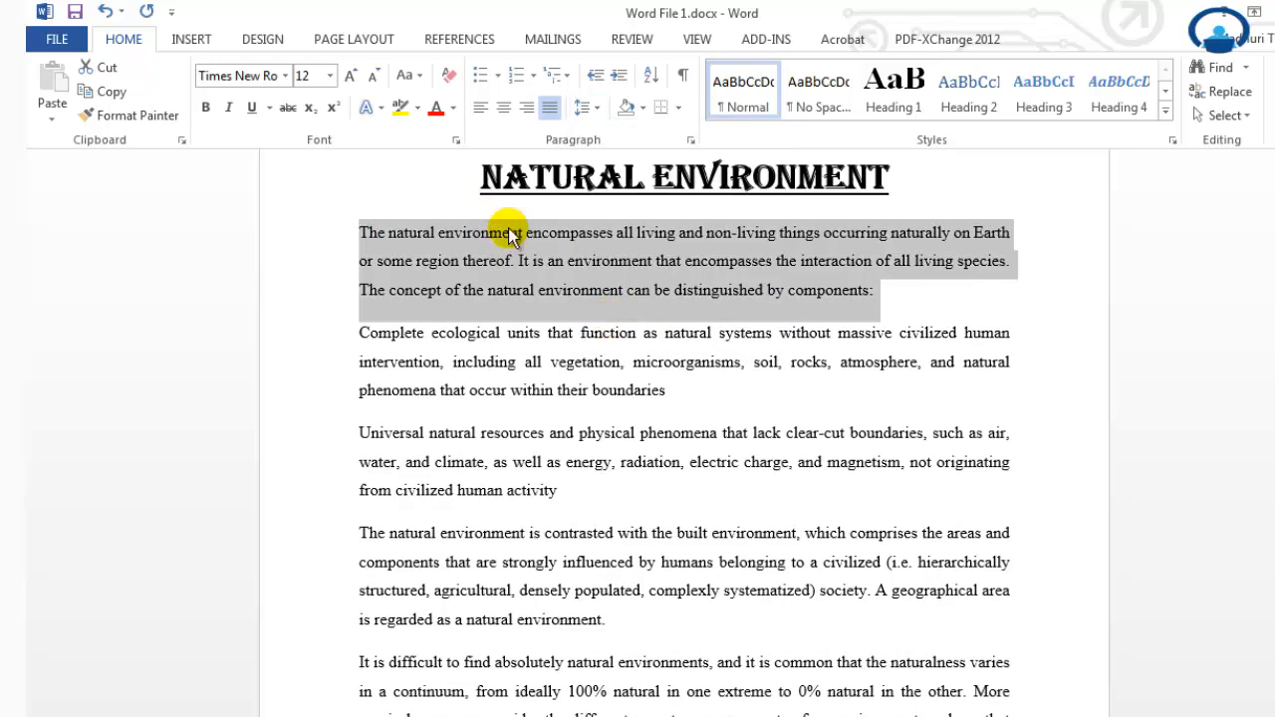
pyautogui.click(592, 109)
pyautogui.click(613, 313)
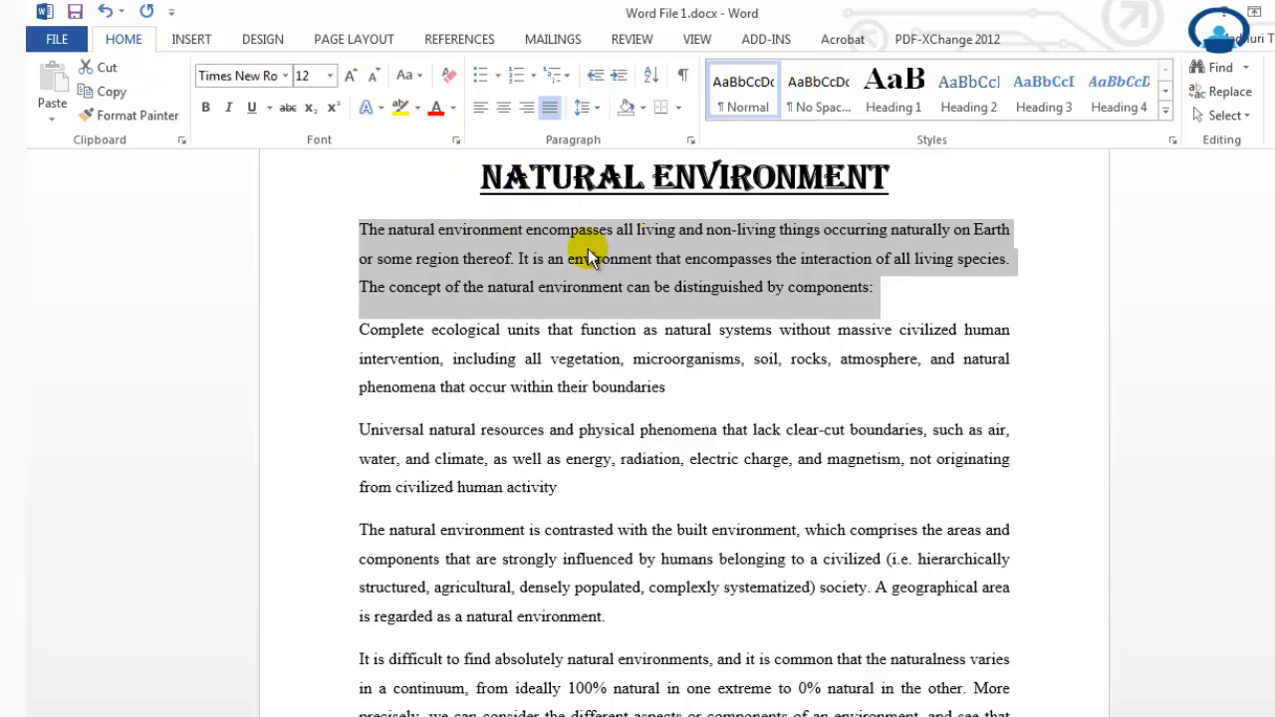
# Step: Set the first body paragraph's spacing before and after to 12 pt in the Paragraph settings
pyautogui.click(601, 112)
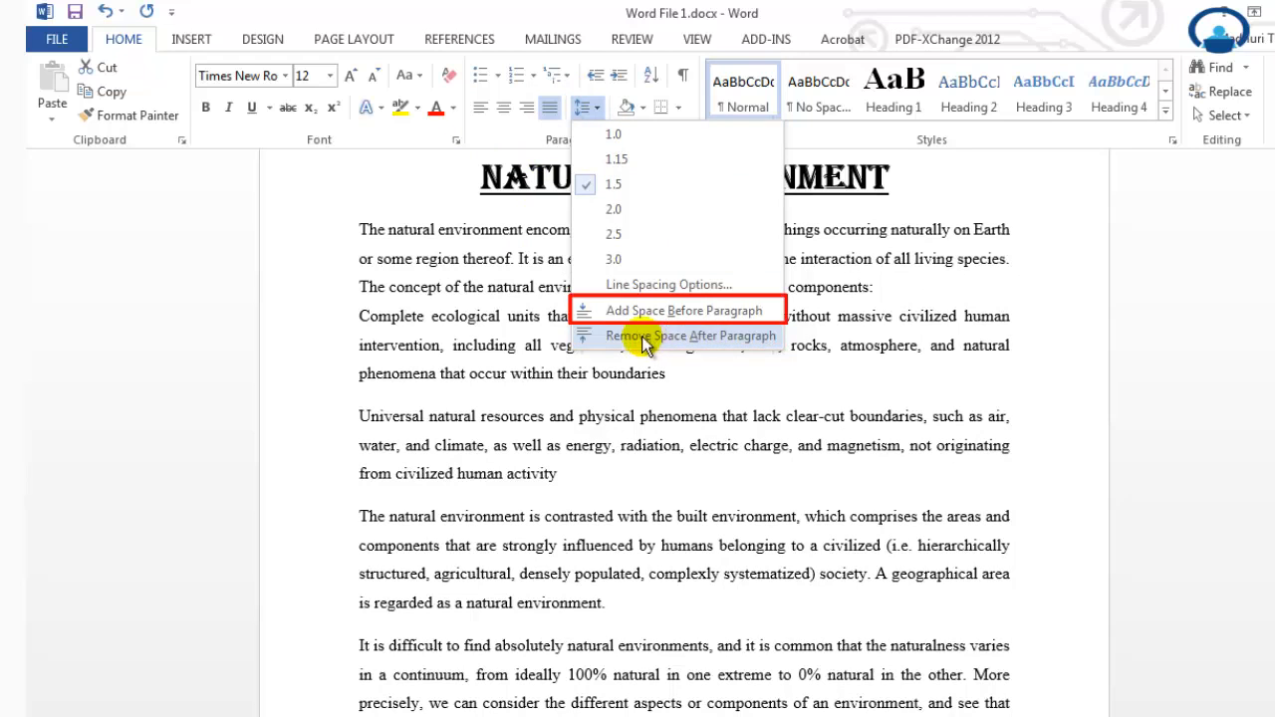
pyautogui.click(615, 288)
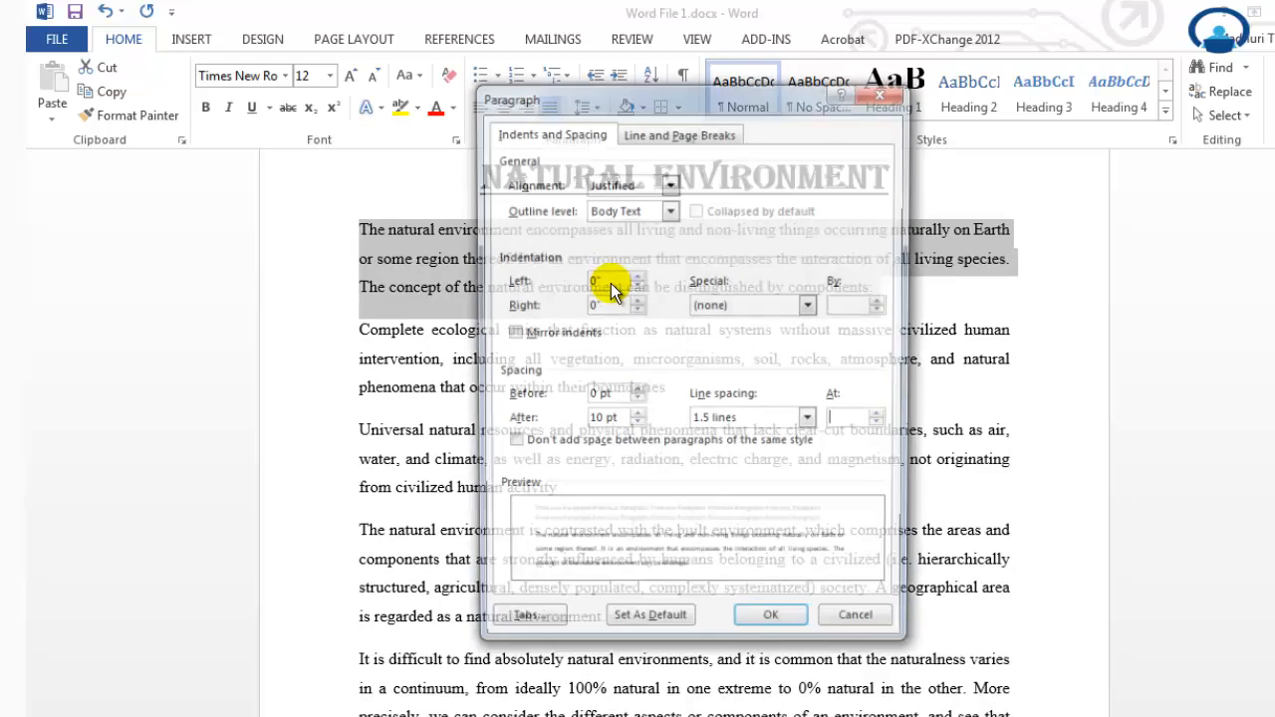
pyautogui.moveTo(635, 102); pyautogui.dragTo(688, 97)
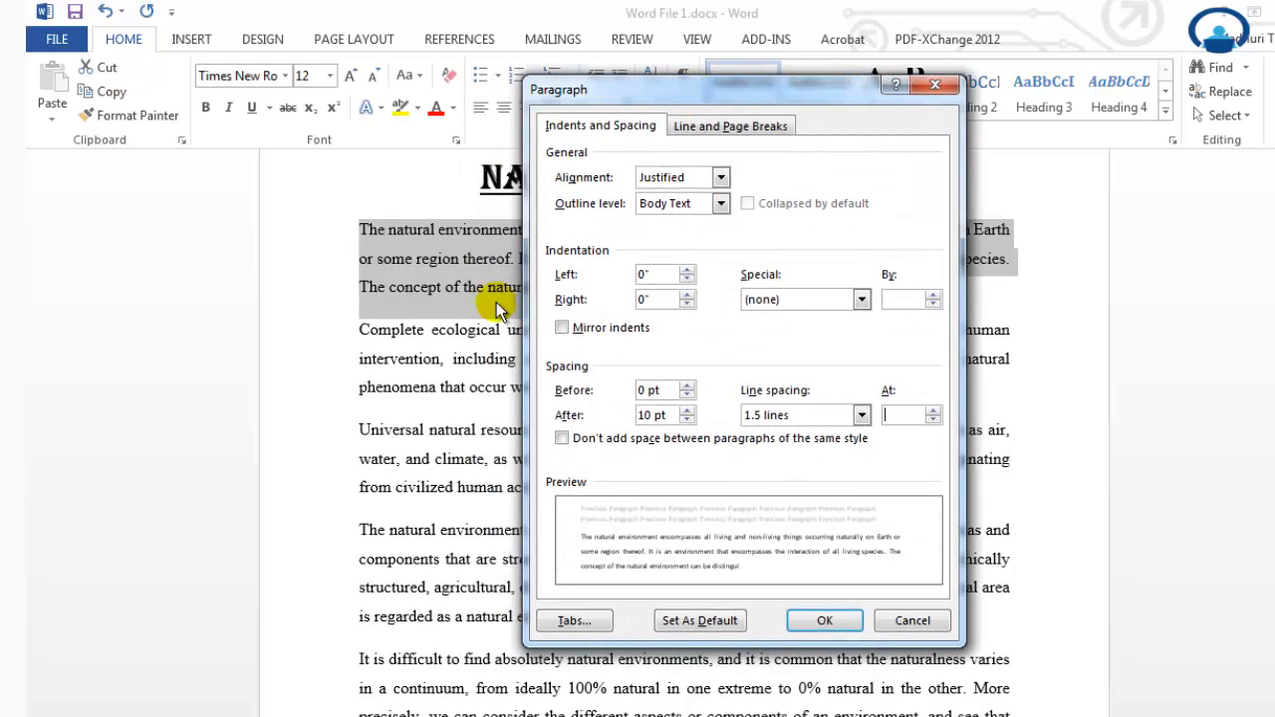
pyautogui.click(687, 386)
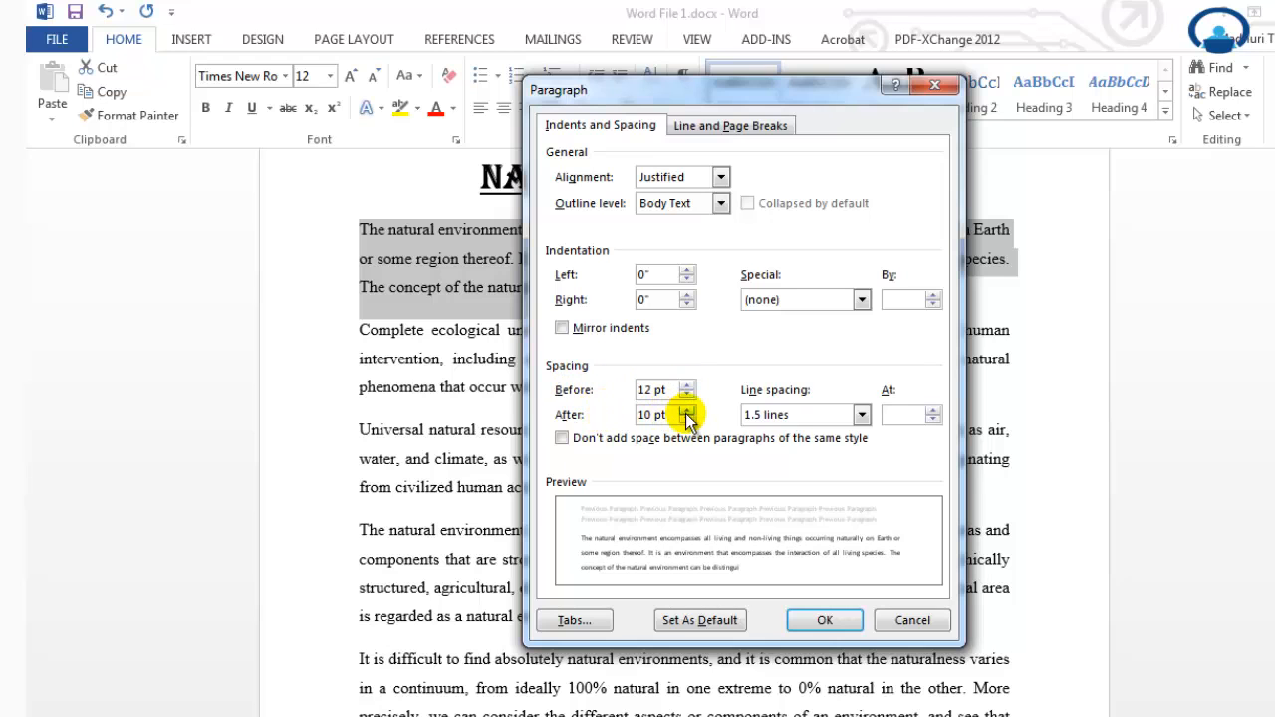
pyautogui.click(685, 410)
# Step: Set the first body paragraph's line spacing to Multiple at 2 and apply the paragraph settings
pyautogui.click(862, 414)
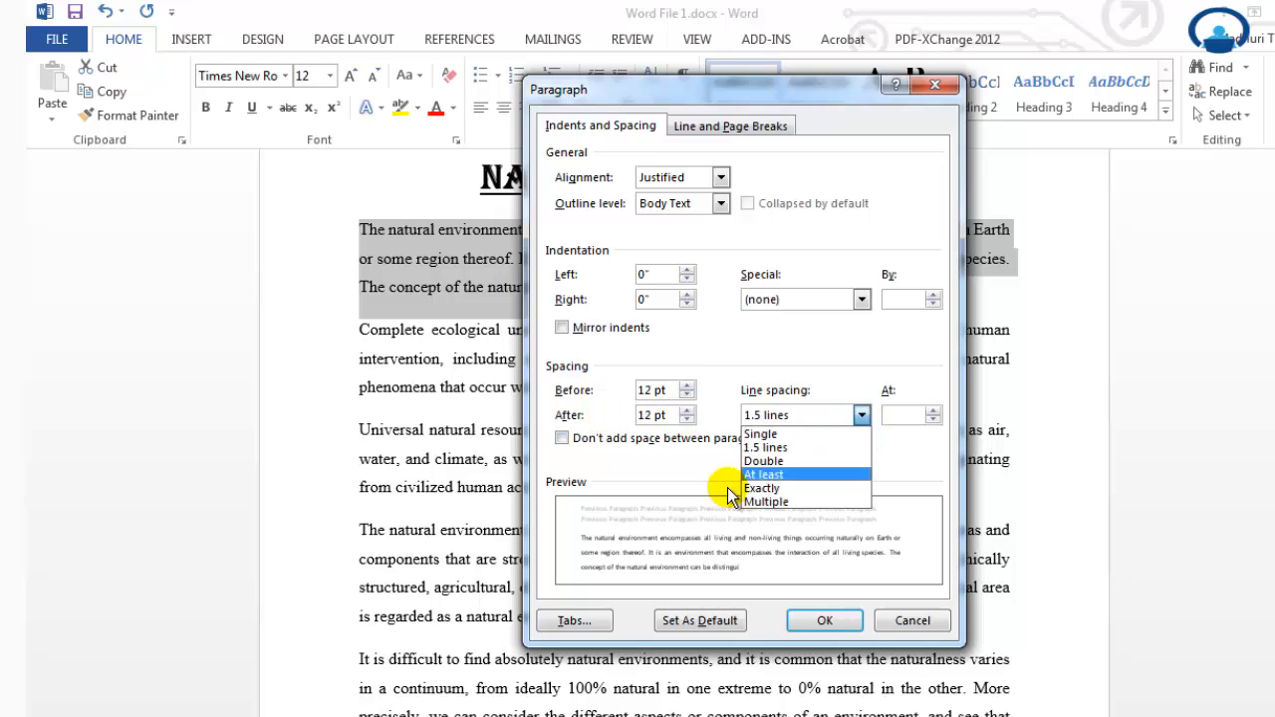
pyautogui.click(772, 501)
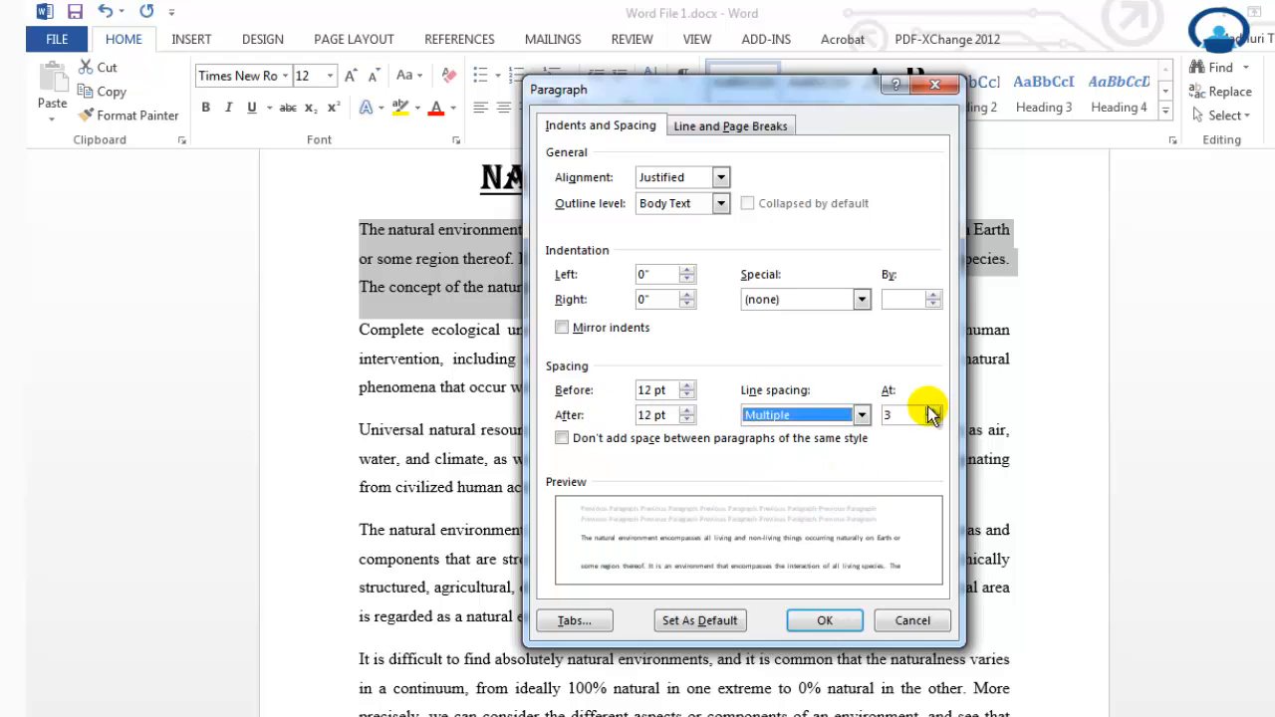
pyautogui.click(934, 421)
pyautogui.click(934, 421)
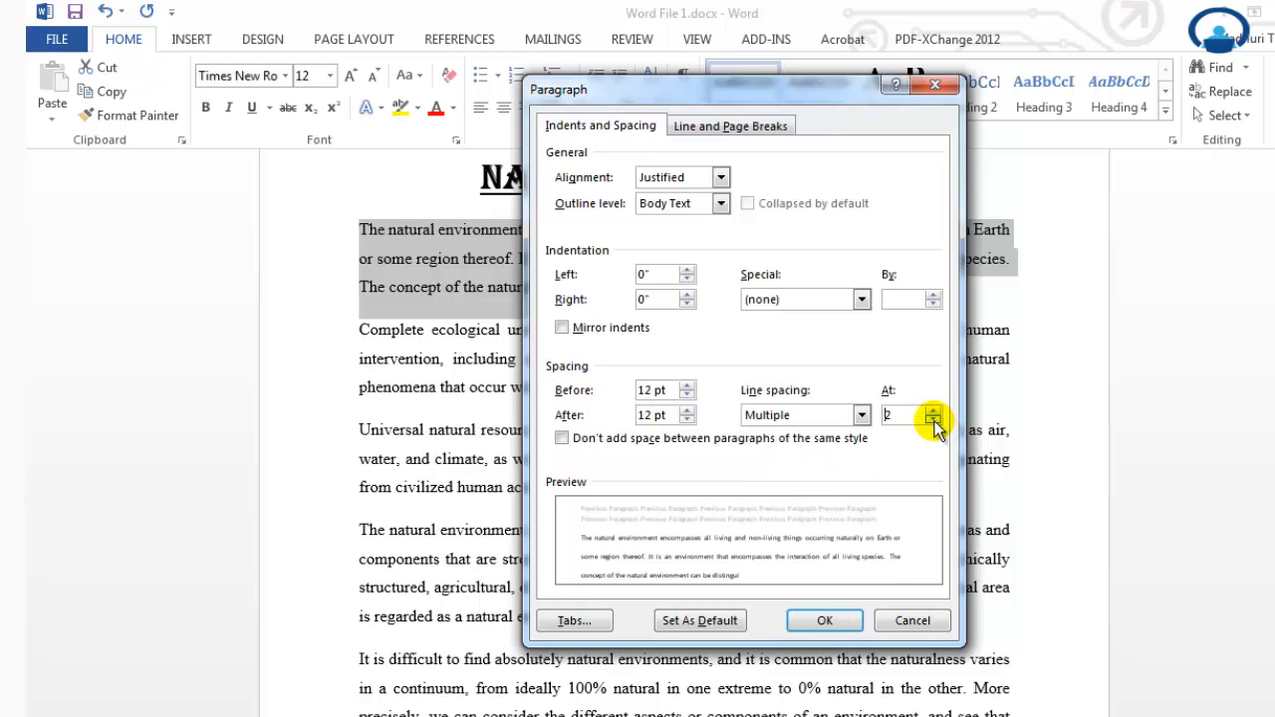
pyautogui.click(932, 411)
pyautogui.click(932, 410)
pyautogui.click(935, 420)
pyautogui.click(935, 420)
pyautogui.click(825, 619)
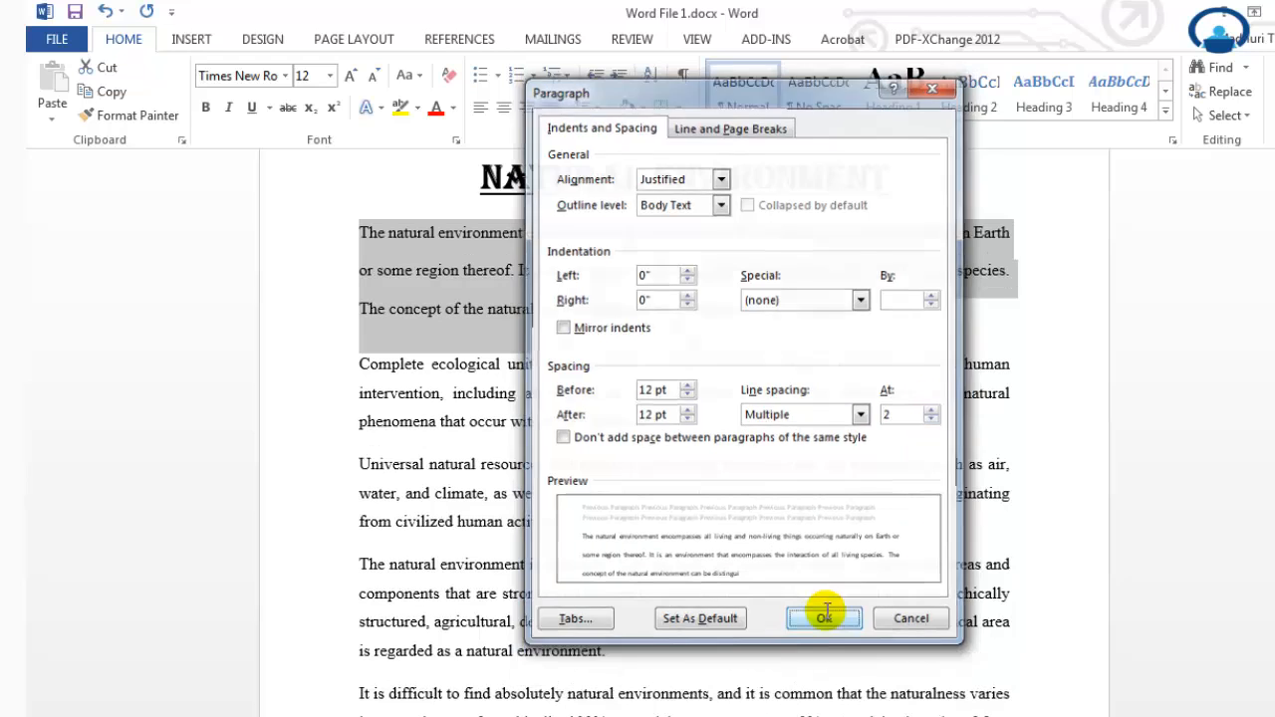
# Step: Select the first four body paragraphs and set their spacing before and after to 12 pt
pyautogui.click(363, 234)
pyautogui.moveTo(363, 234); pyautogui.dragTo(915, 670)
pyautogui.moveTo(914, 669); pyautogui.dragTo(958, 613)
pyautogui.click(624, 279)
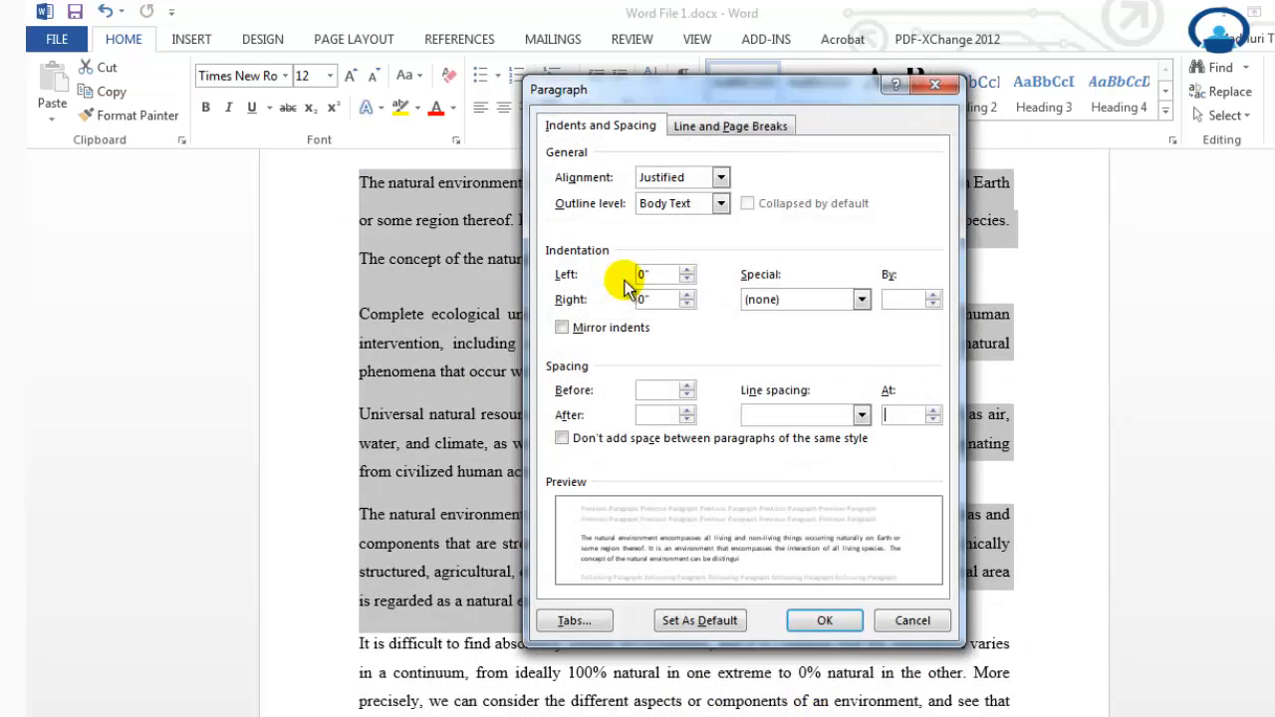
pyautogui.click(687, 386)
pyautogui.click(688, 385)
pyautogui.click(687, 410)
pyautogui.click(688, 410)
# Step: Set the line spacing of the four selected paragraphs to Multiple at 3, apply it, review the text and deselect it
pyautogui.click(862, 414)
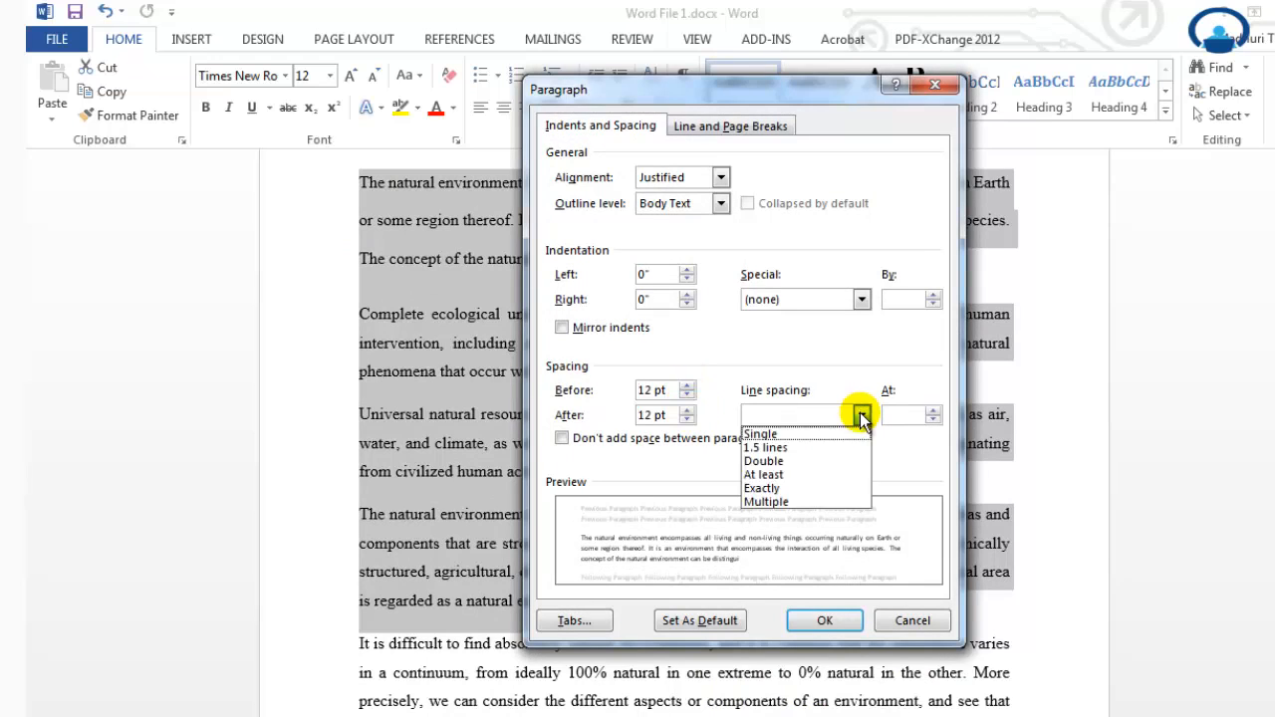
pyautogui.click(825, 504)
pyautogui.click(932, 419)
pyautogui.click(932, 419)
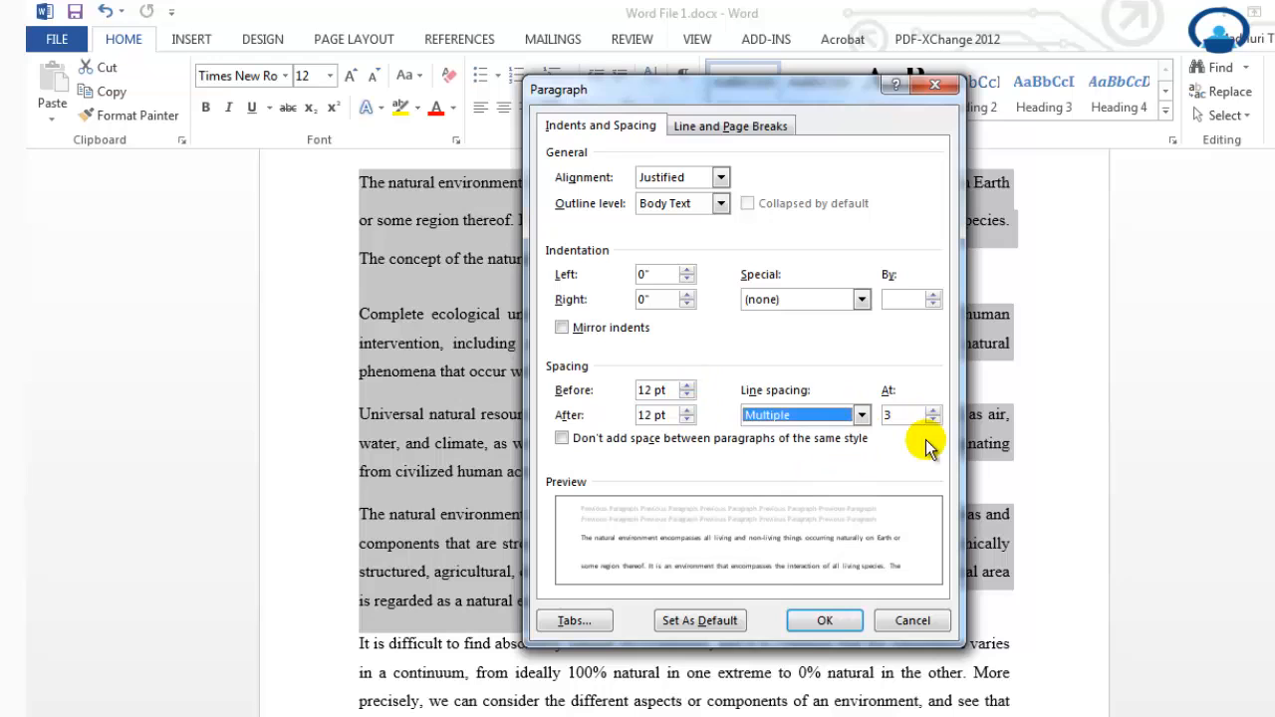
pyautogui.click(825, 621)
pyautogui.scroll(-4, 723, 439)
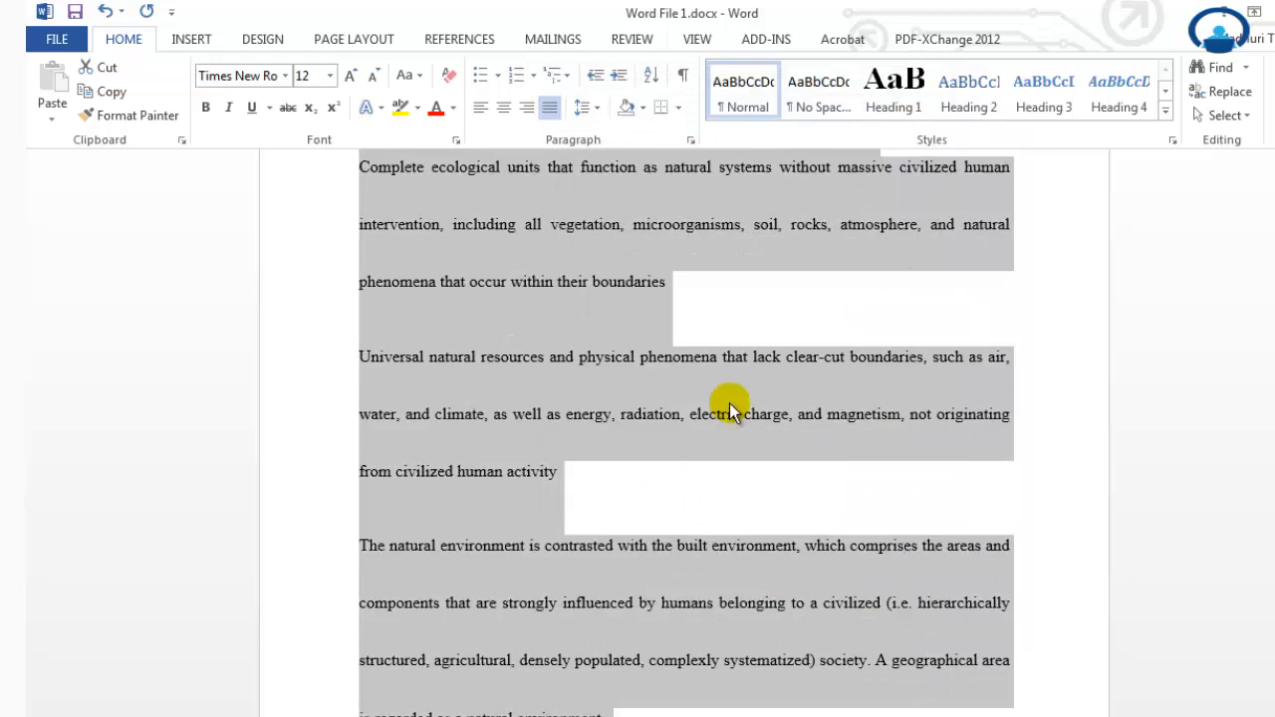
pyautogui.scroll(1, 729, 406)
pyautogui.scroll(4, 730, 409)
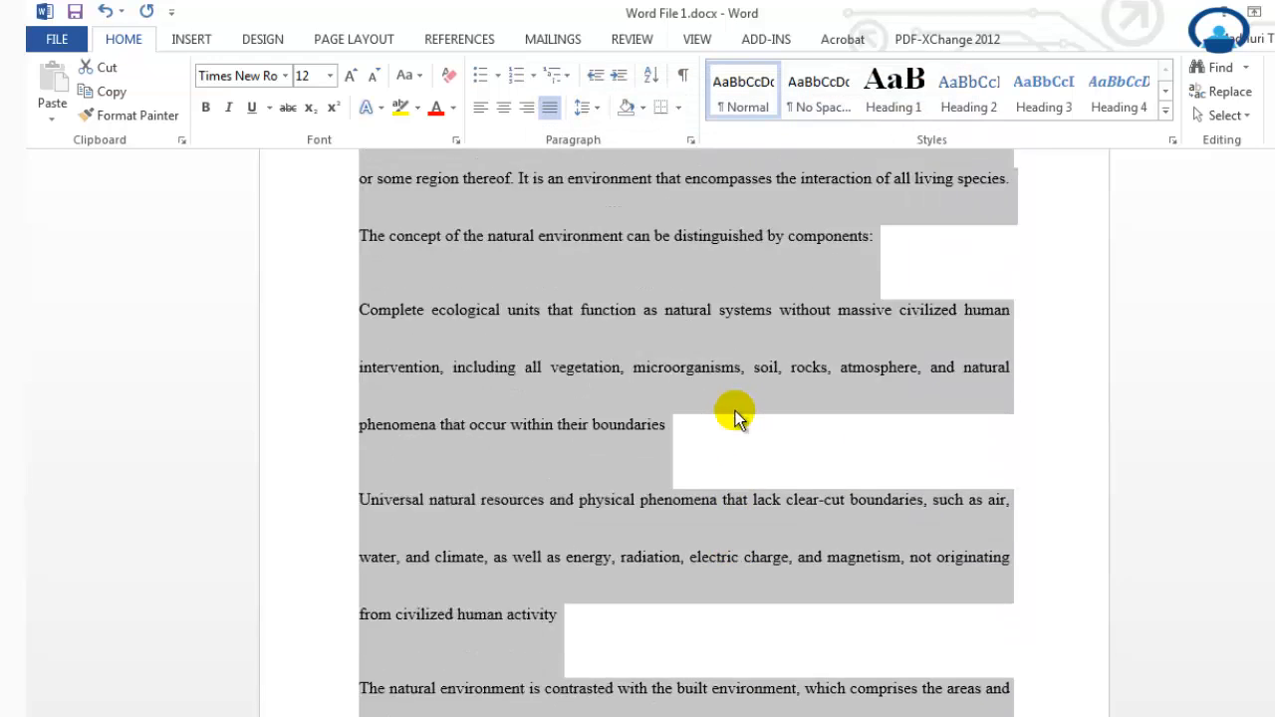
pyautogui.click(897, 457)
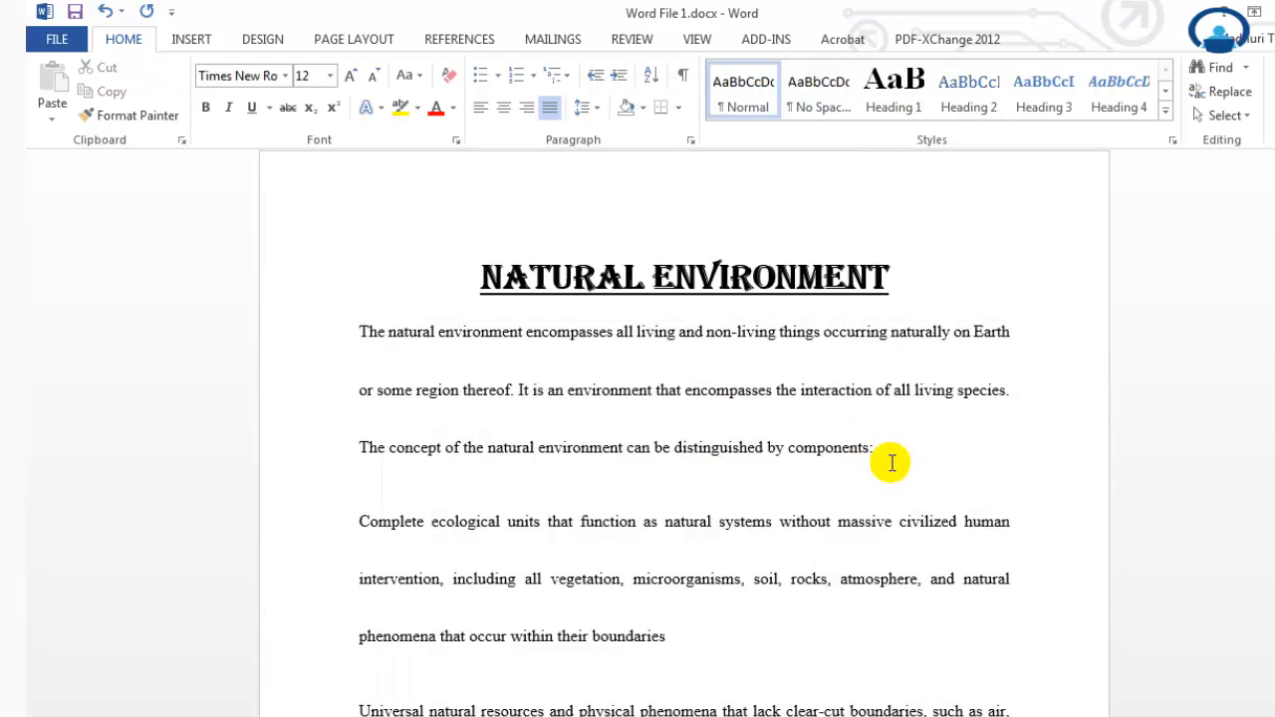
# Step: Undo the custom paragraph and line spacing changes made to the body paragraphs
pyautogui.hotkey('ctrl', 'z')
pyautogui.click(746, 581)
pyautogui.scroll(-1, 604, 285)
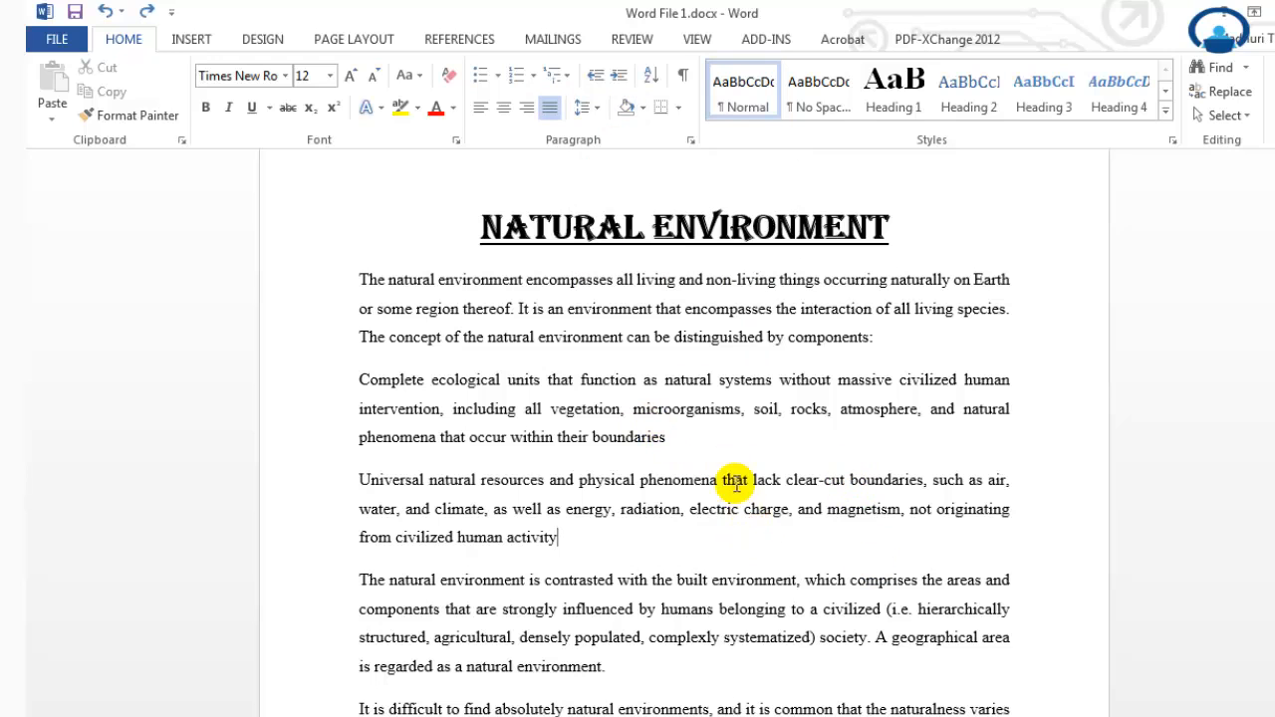
pyautogui.click(587, 107)
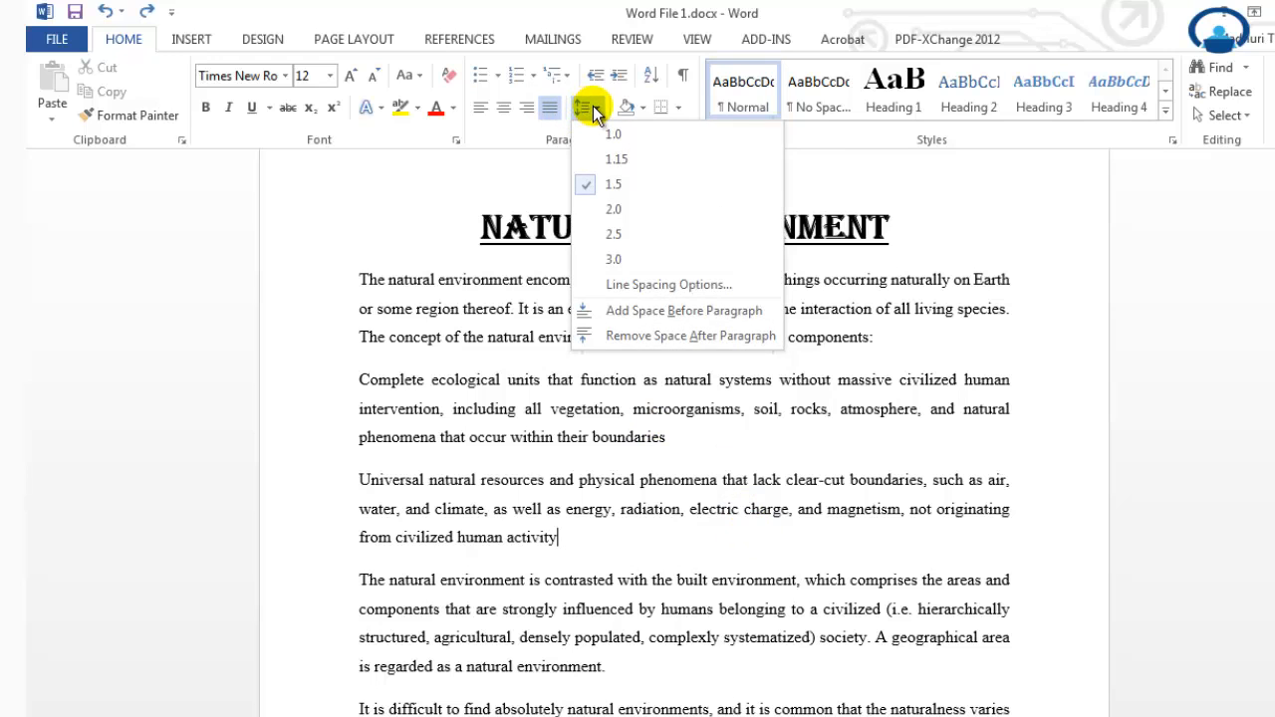
pyautogui.click(871, 426)
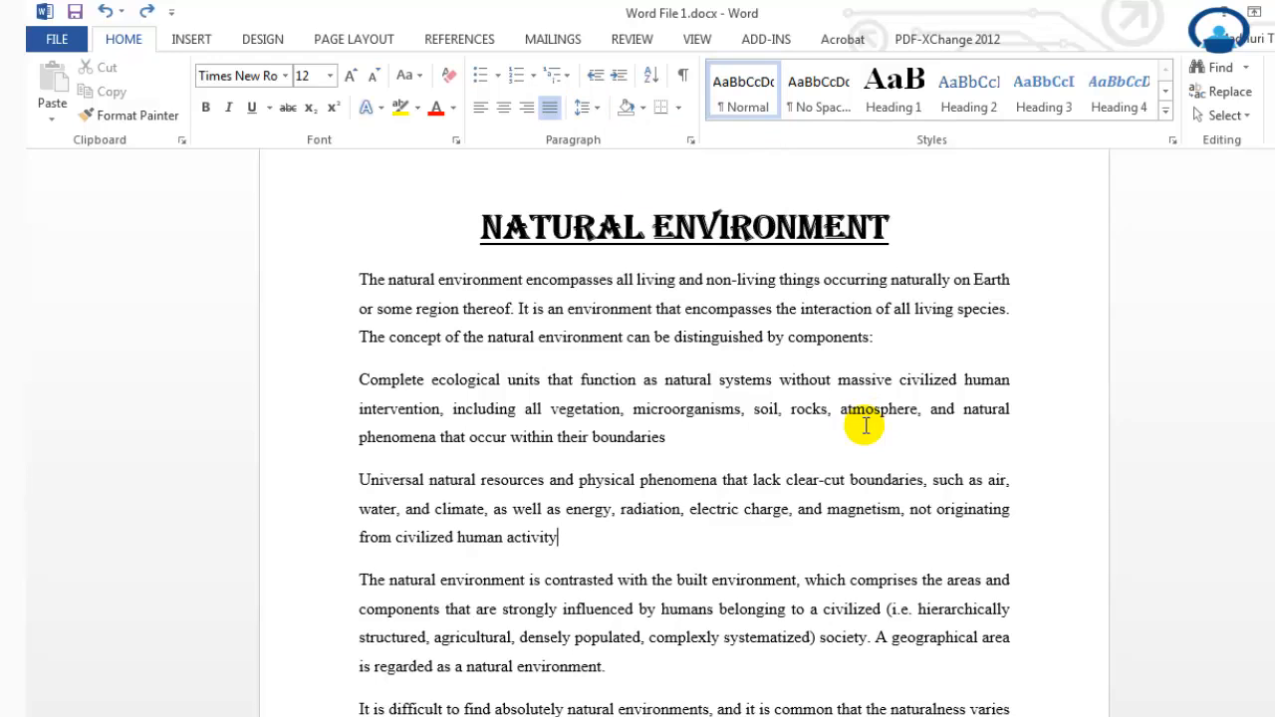
pyautogui.click(586, 107)
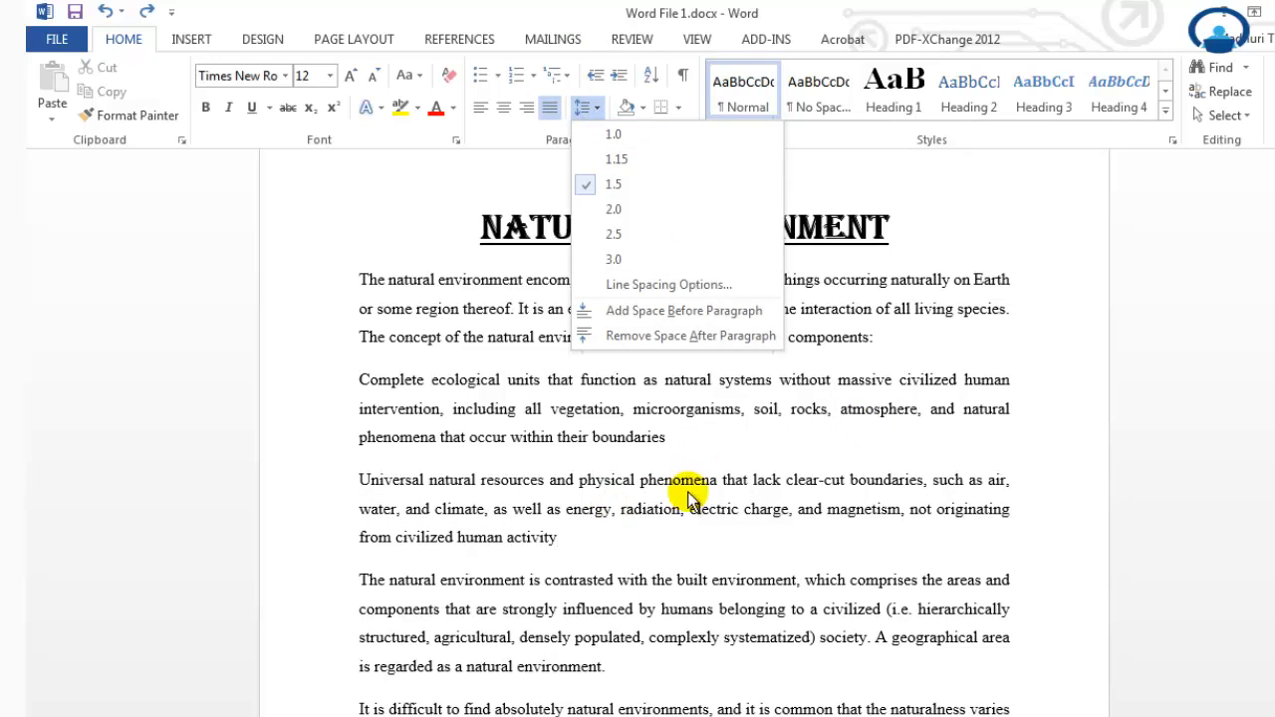
pyautogui.click(672, 536)
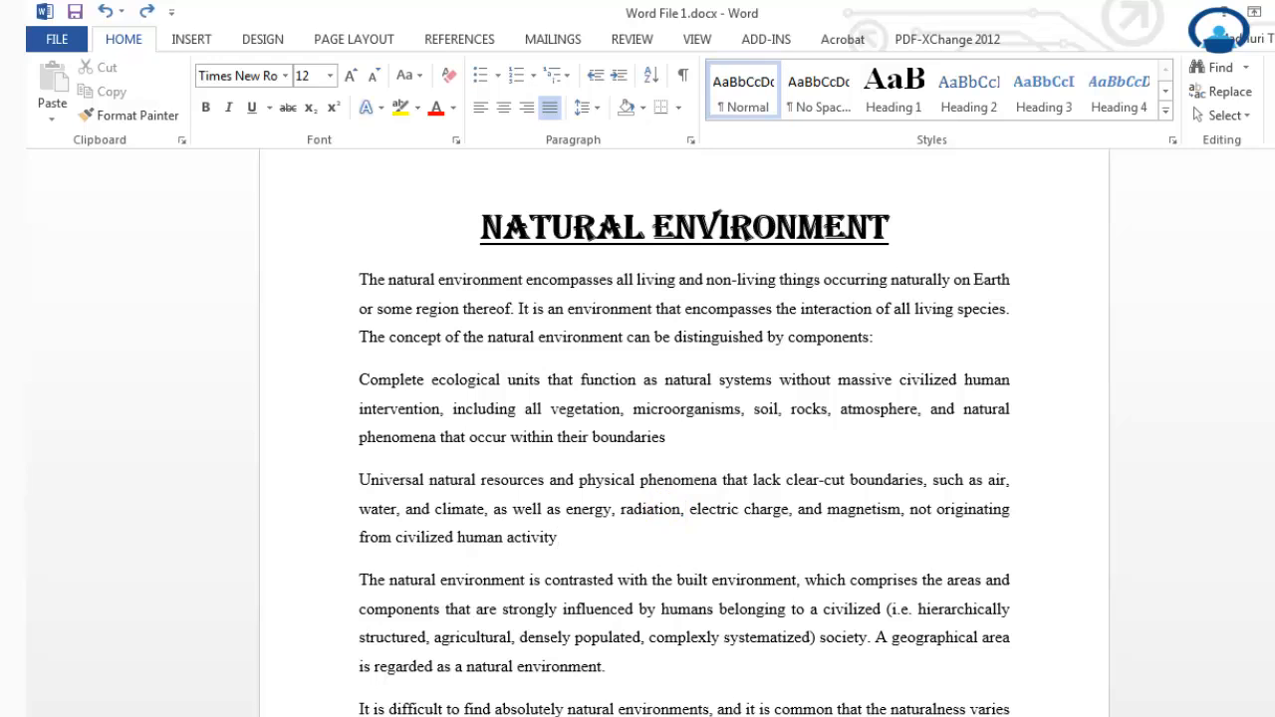
pyautogui.click(590, 108)
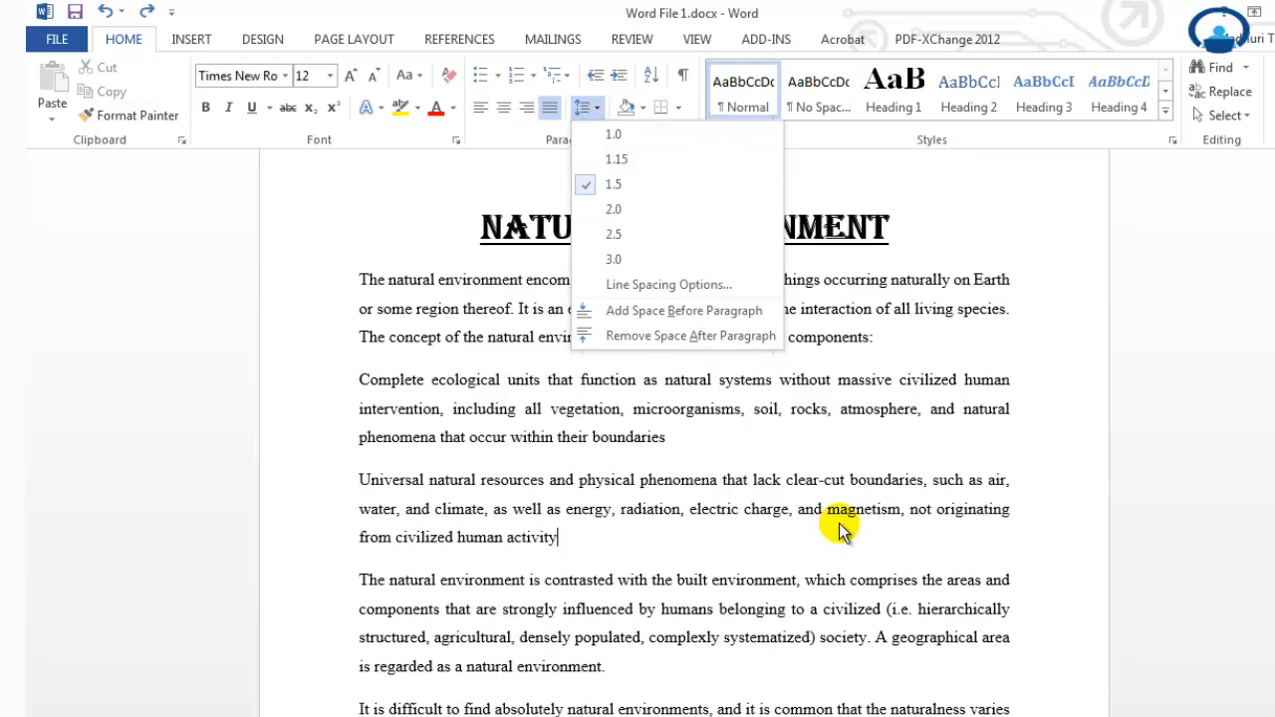
pyautogui.click(683, 426)
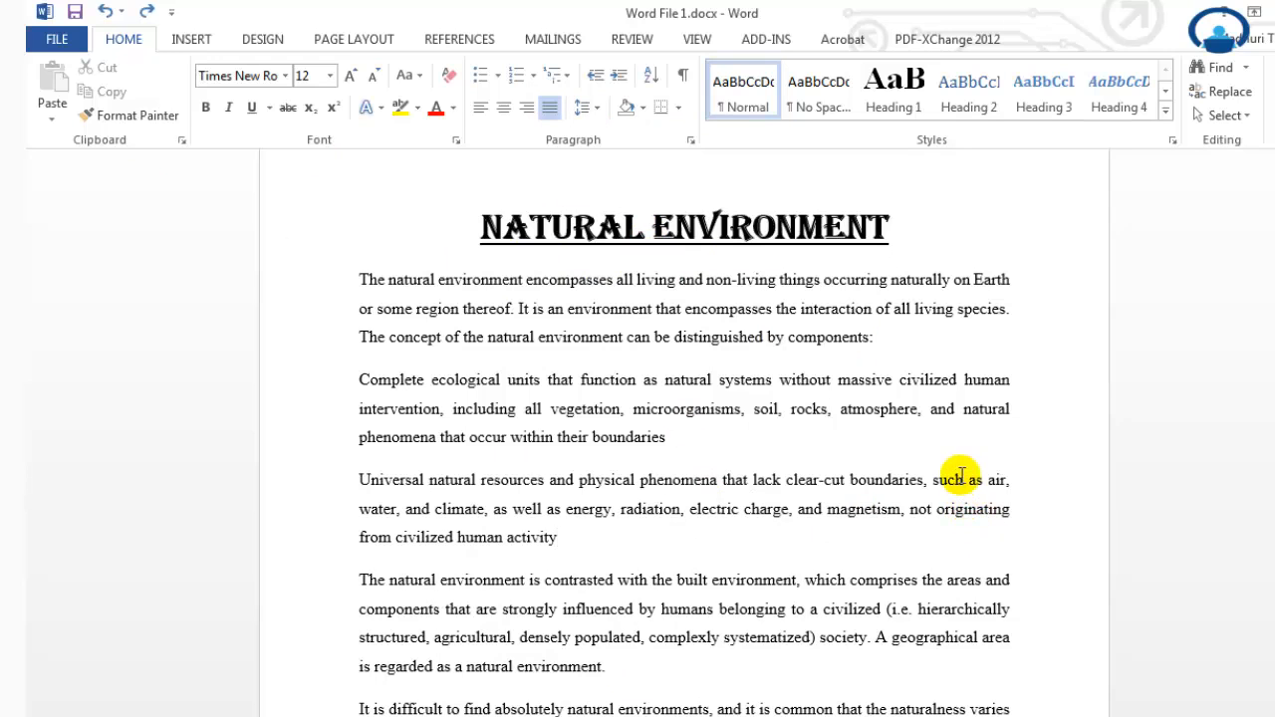
pyautogui.click(653, 407)
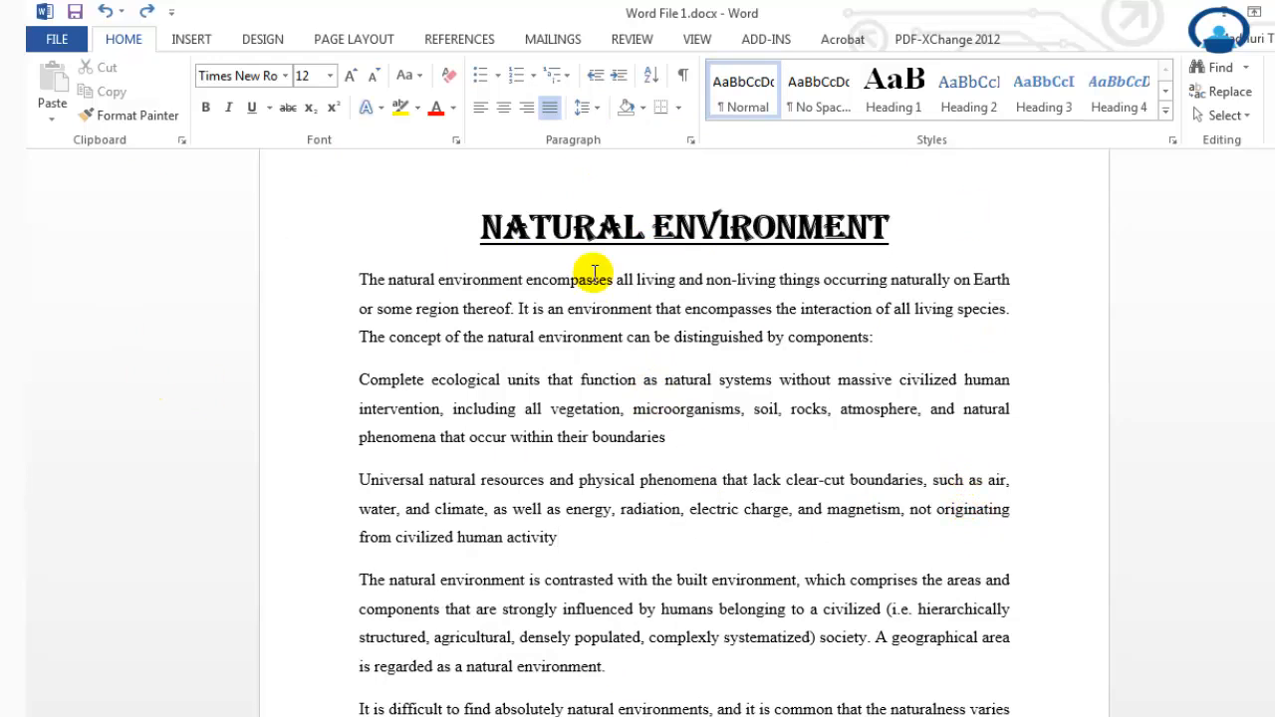